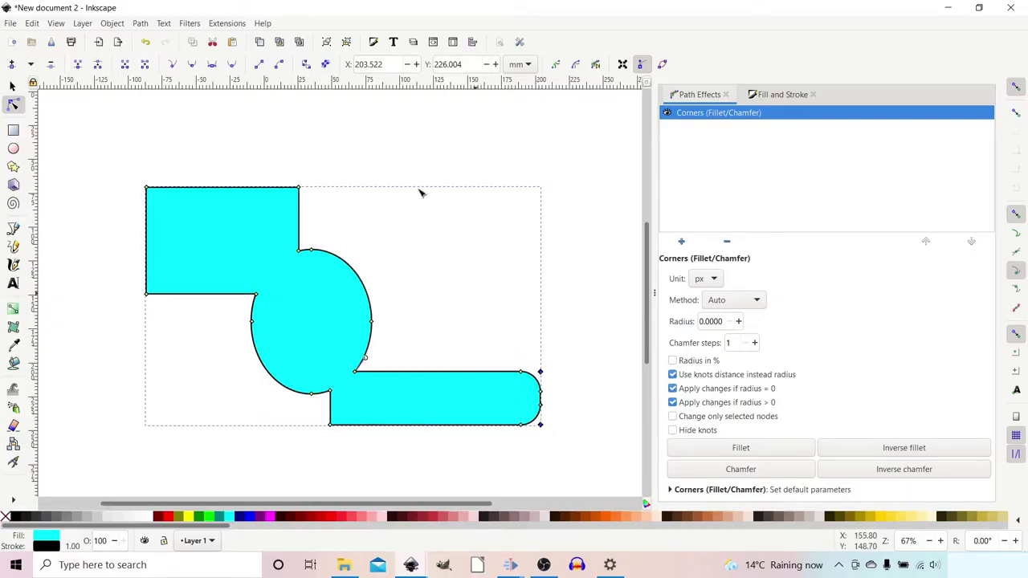
Chamfer only the shape's two top corner nodes.
left_click_drag(120, 161, 321, 214)
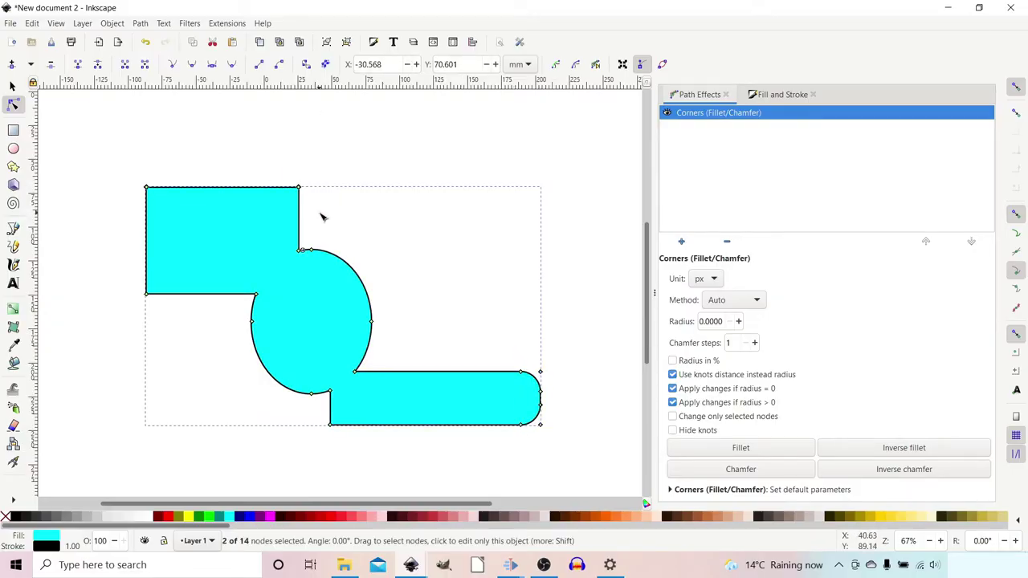
left_click(673, 416)
left_click(740, 469)
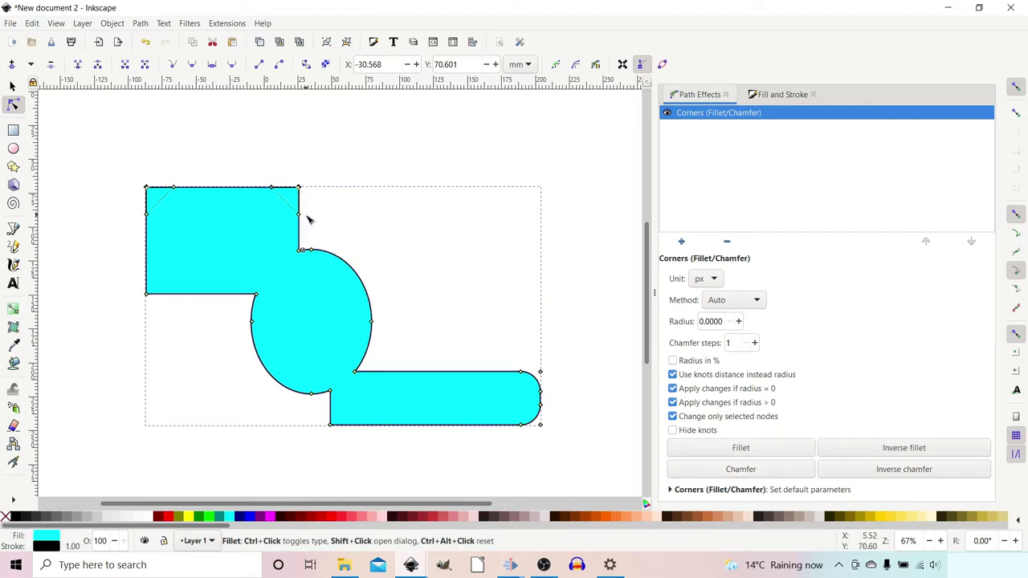
Turn the bottom-left corner into a chamfer with 4 steps.
left_click(147, 294)
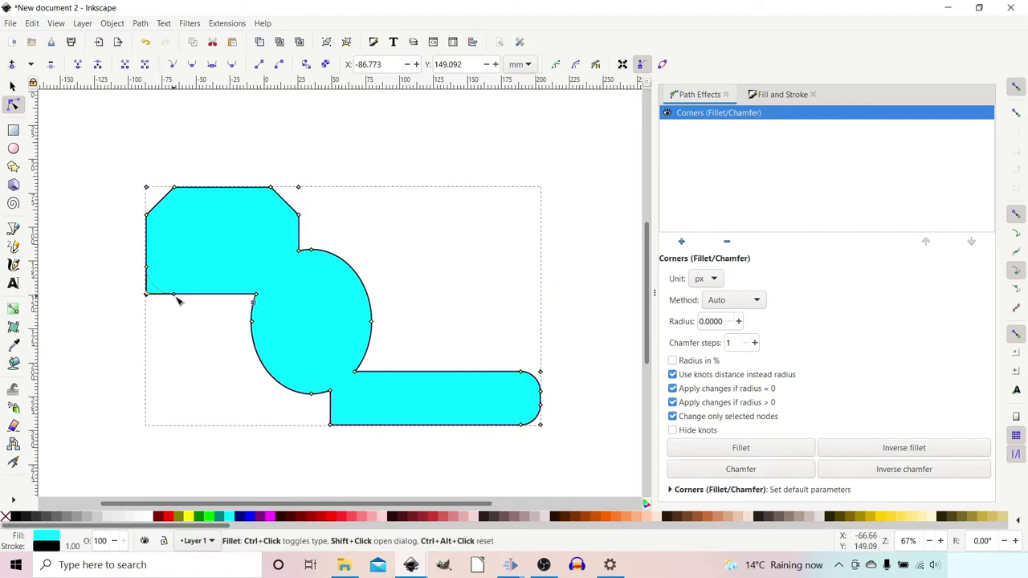
left_click_drag(178, 300, 220, 297)
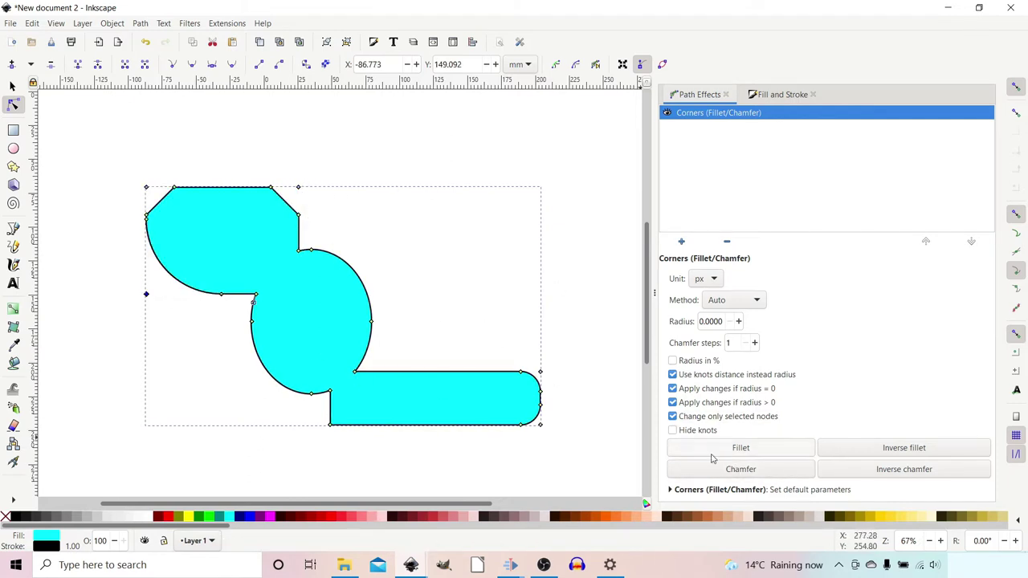
left_click(740, 469)
left_click(754, 342)
left_click(754, 342)
left_click(755, 343)
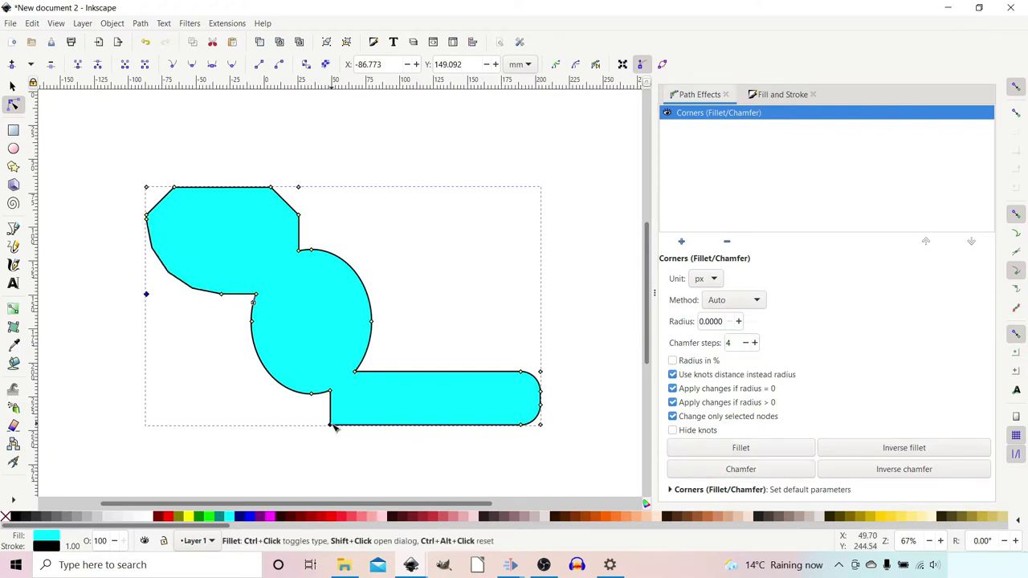
left_click(679, 471)
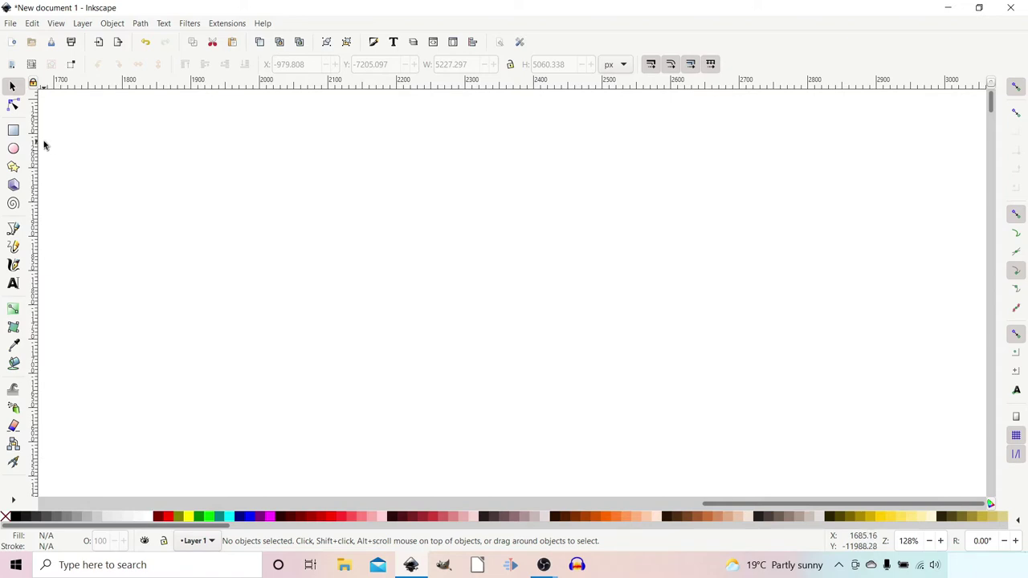
Draw a cyan rectangle of about 243.75 × 168.75 px on the page.
left_click(12, 131)
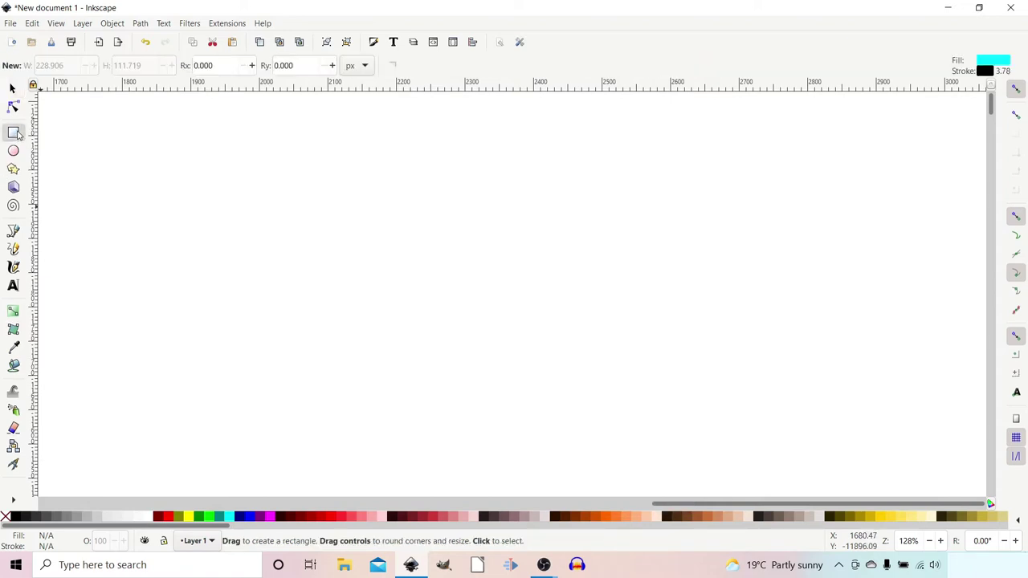
left_click_drag(271, 241, 463, 325)
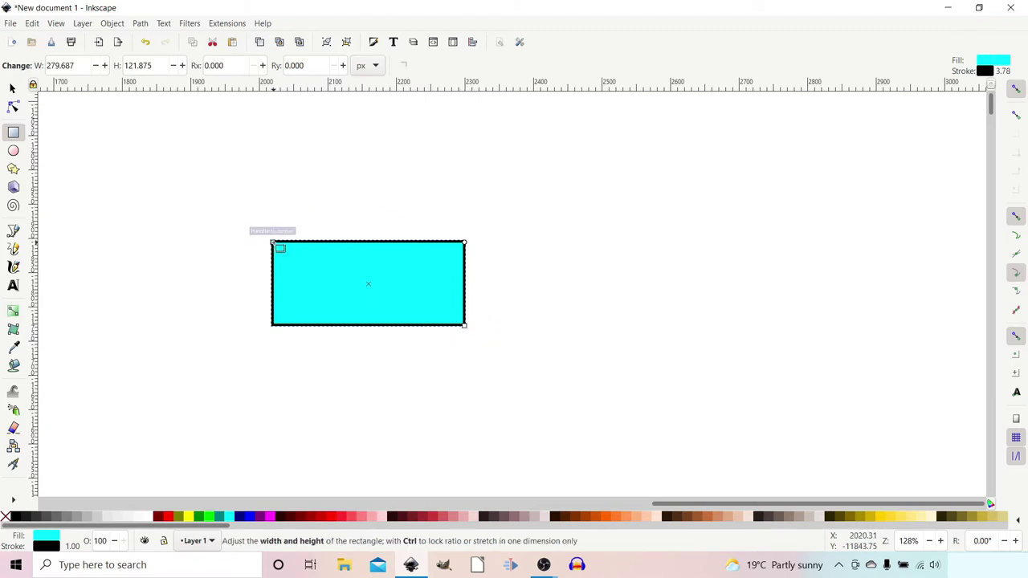
left_click_drag(272, 242, 297, 210)
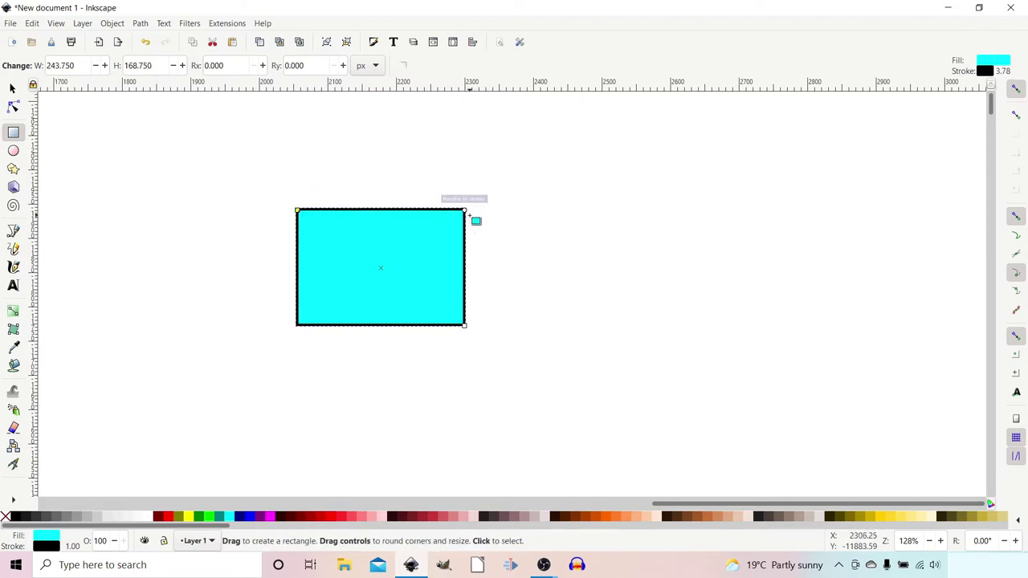
Round the rectangle's corners to Rx 22.656 and Ry 44.531, then deselect it.
left_click_drag(464, 214, 466, 240)
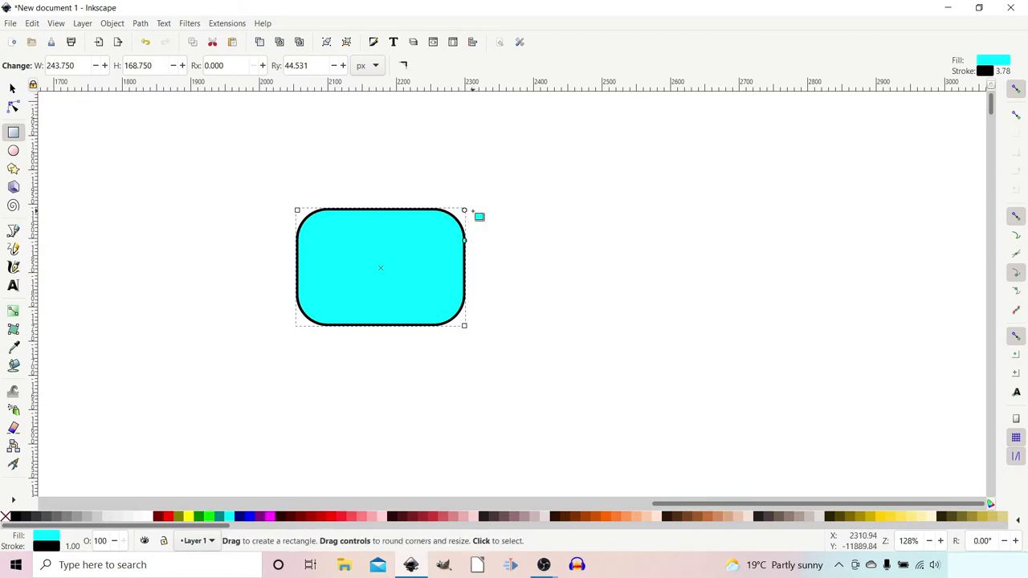
left_click_drag(469, 214, 454, 215)
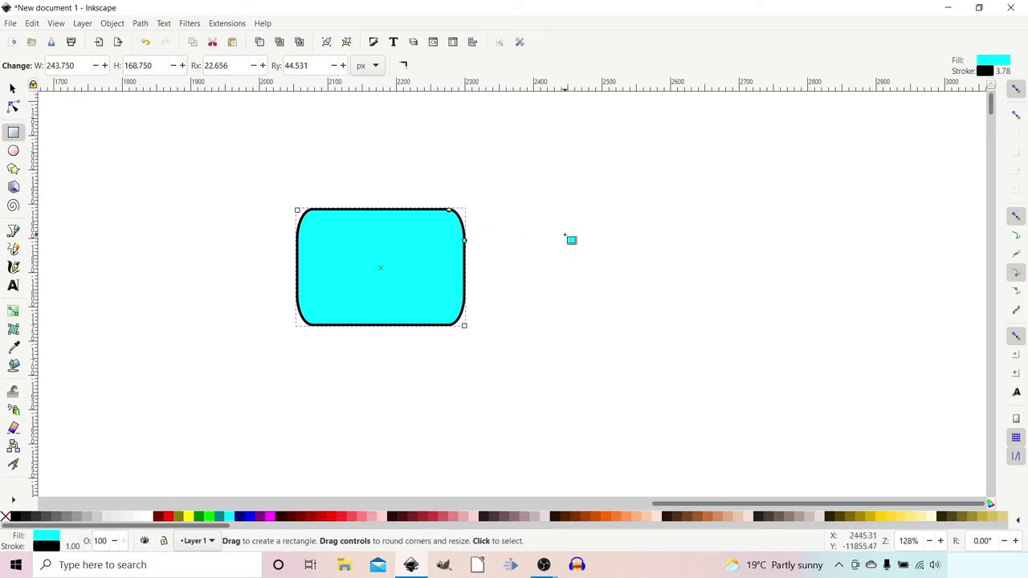
key("ctrl+z")
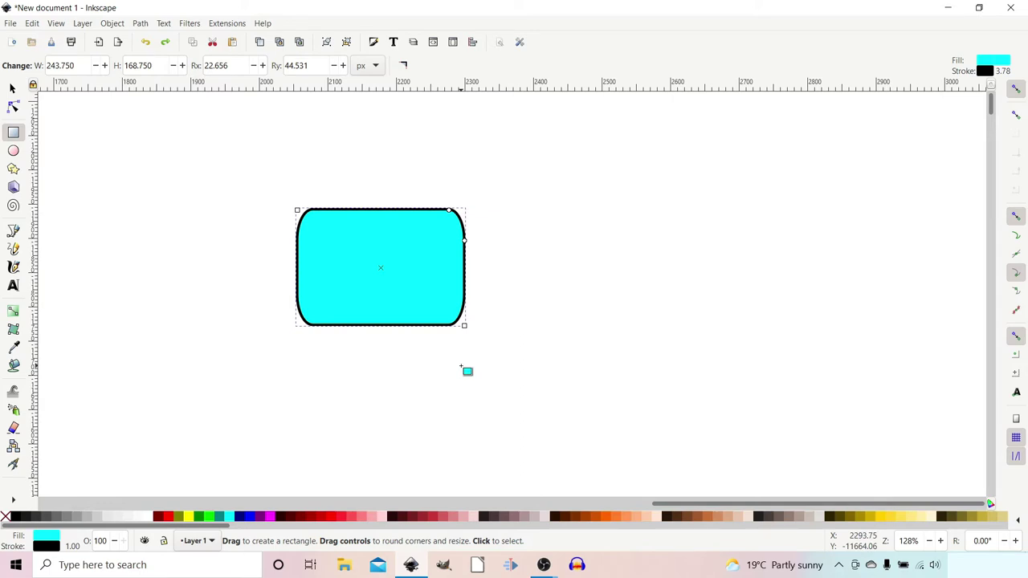
left_click(465, 370)
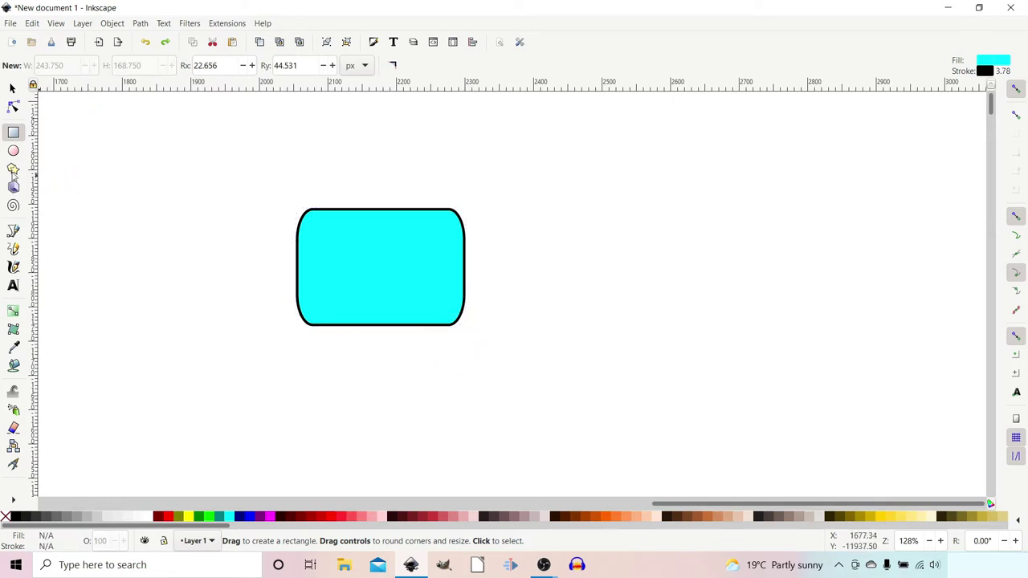
Draw a cyan three-corner triangle beside the rectangle and raise its Rounded value to 0.120.
left_click(13, 168)
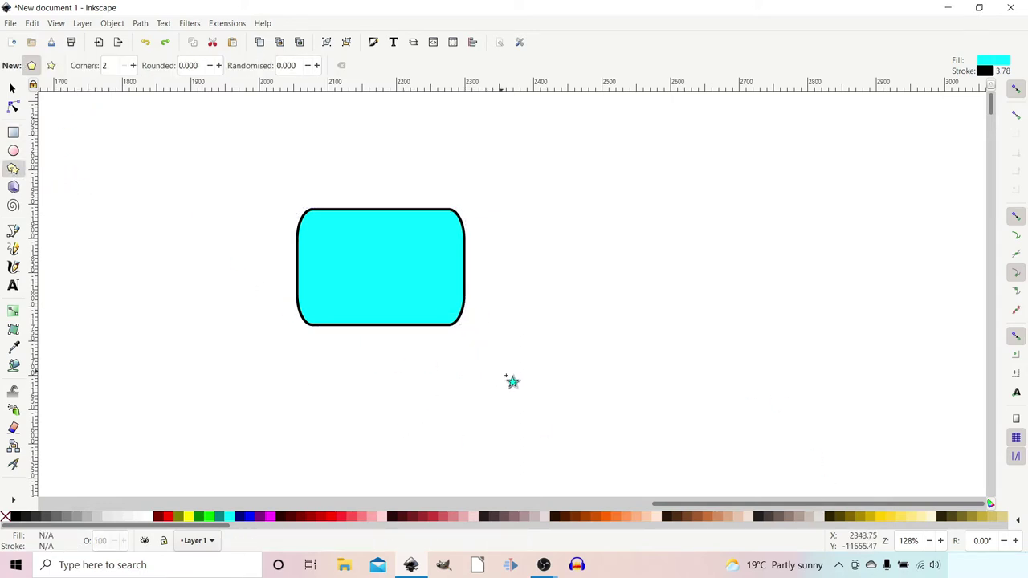
left_click_drag(567, 362, 672, 438)
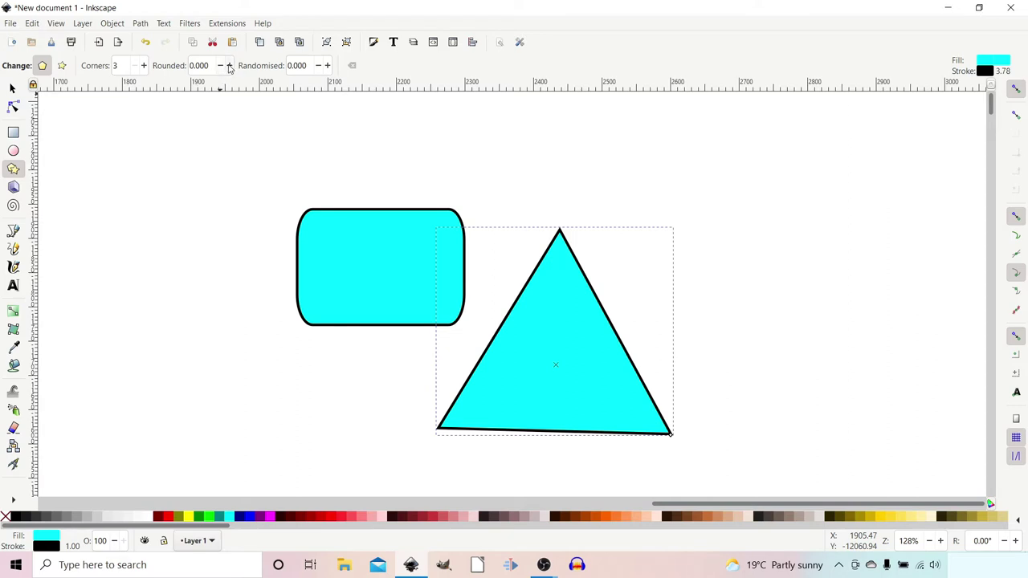
left_click(229, 68)
left_click(229, 68)
left_click(229, 67)
left_click(229, 68)
left_click(229, 67)
left_click(229, 67)
left_click(229, 68)
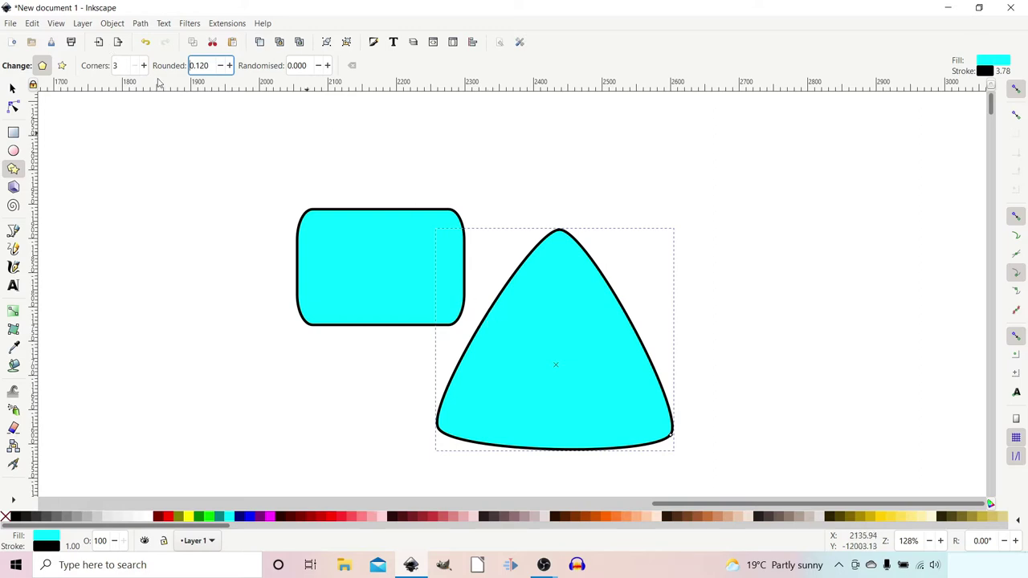
Set the triangle's Rounded value back to 0 for sharp corners.
left_click_drag(203, 68, 183, 67)
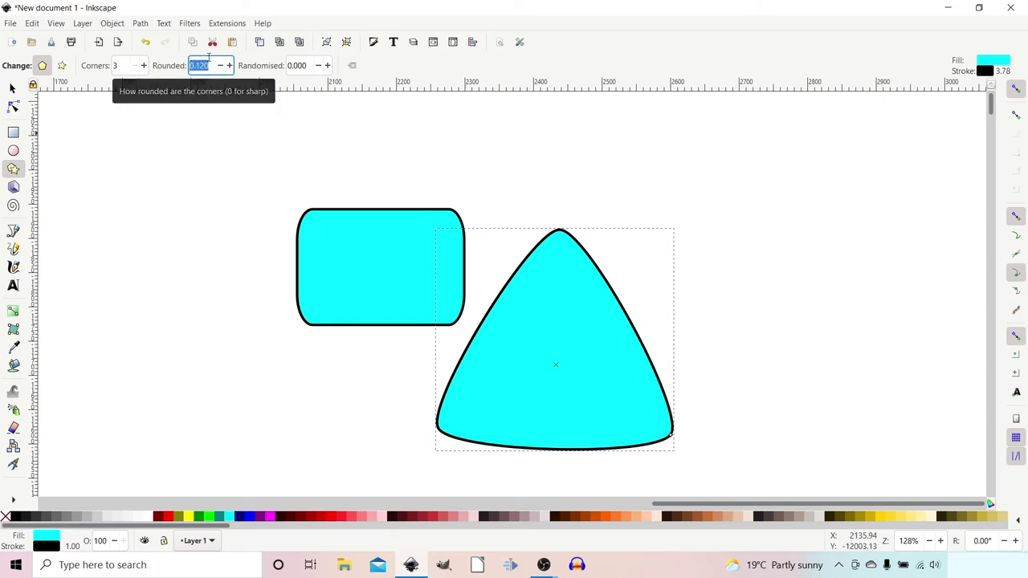
key("BackSpace")
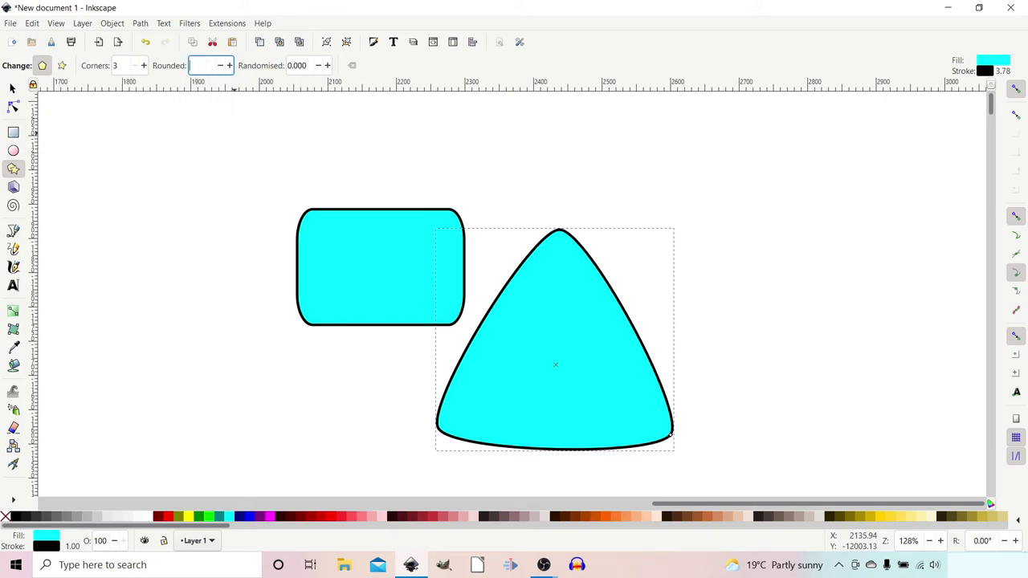
type("0")
key("Return")
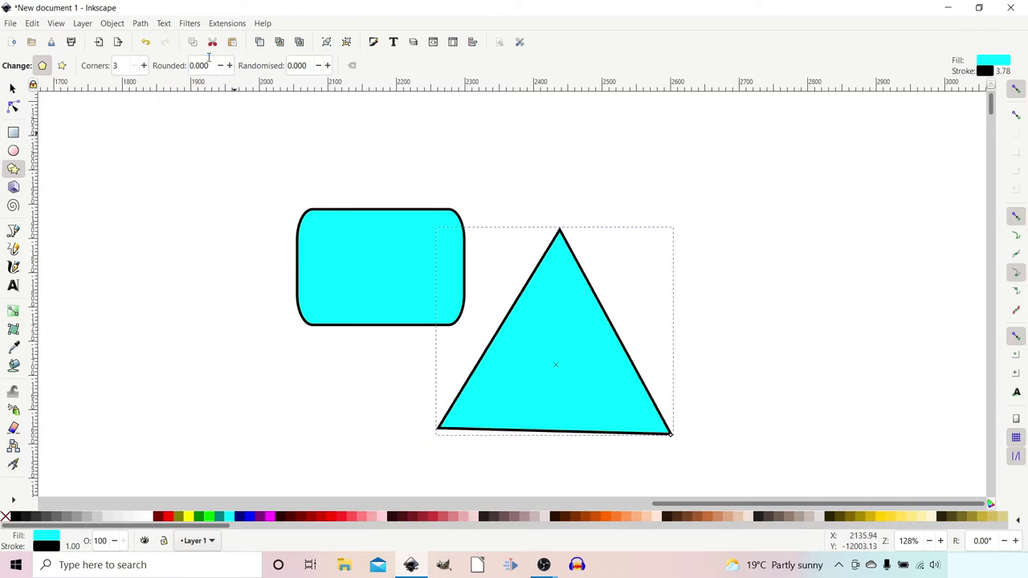
key("r")
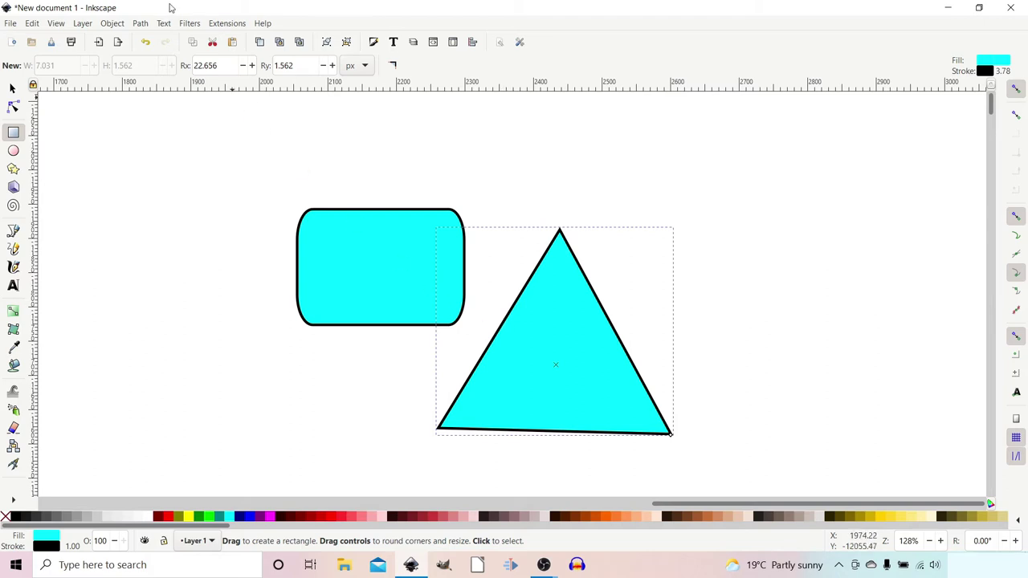
Convert the triangle to a path and select it with the Node tool.
left_click(141, 25)
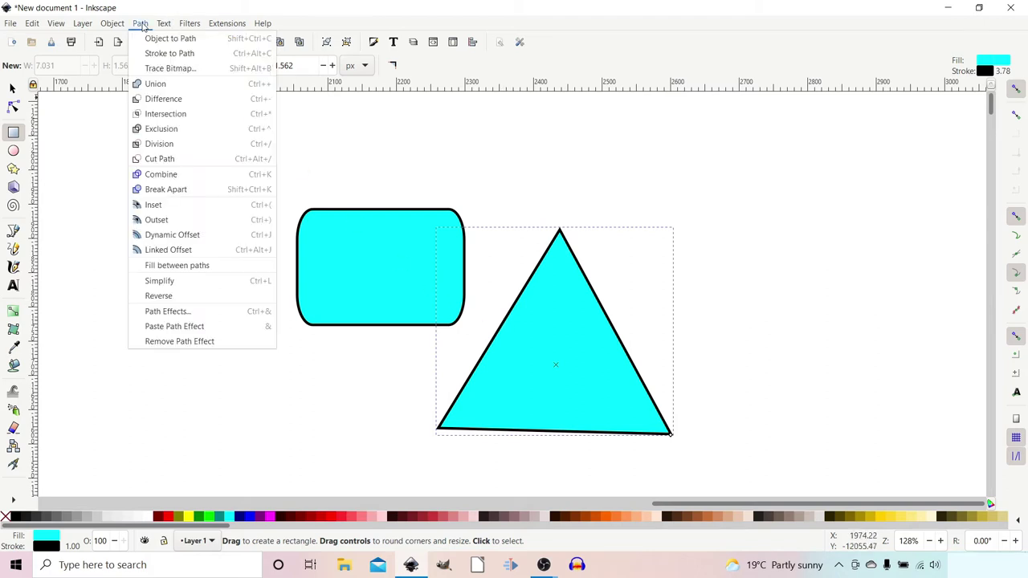
left_click(156, 40)
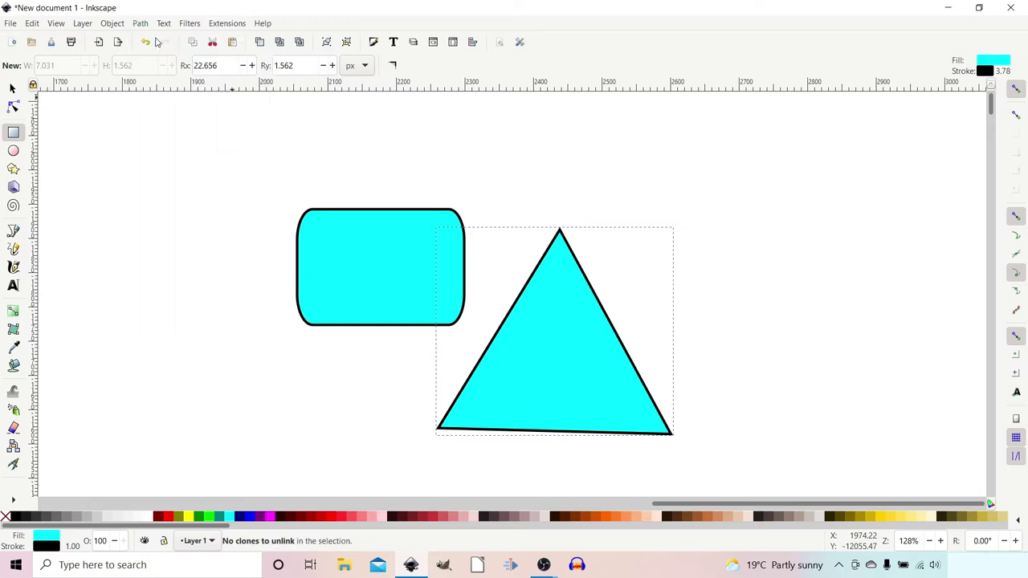
key("asterisk")
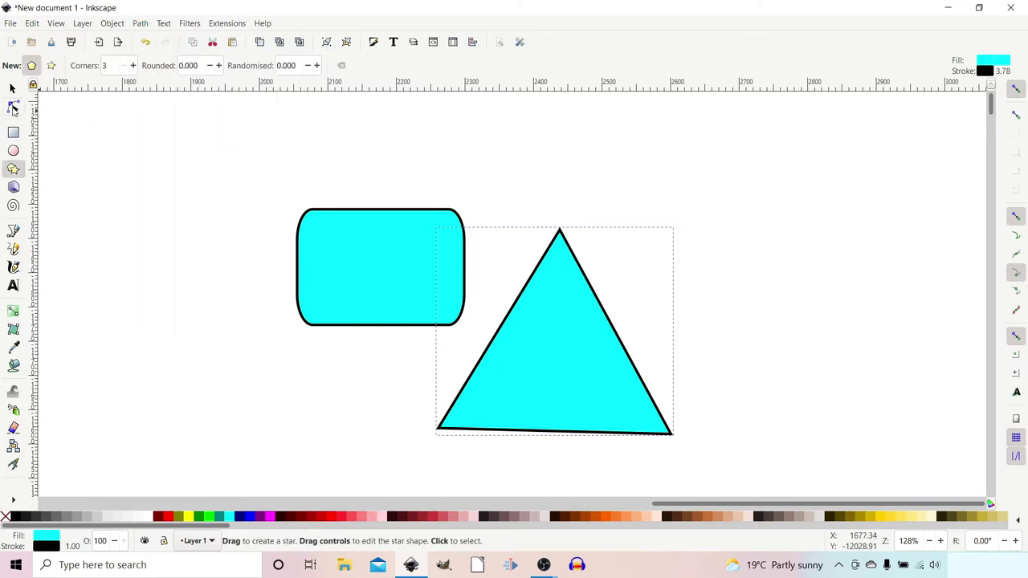
left_click(13, 109)
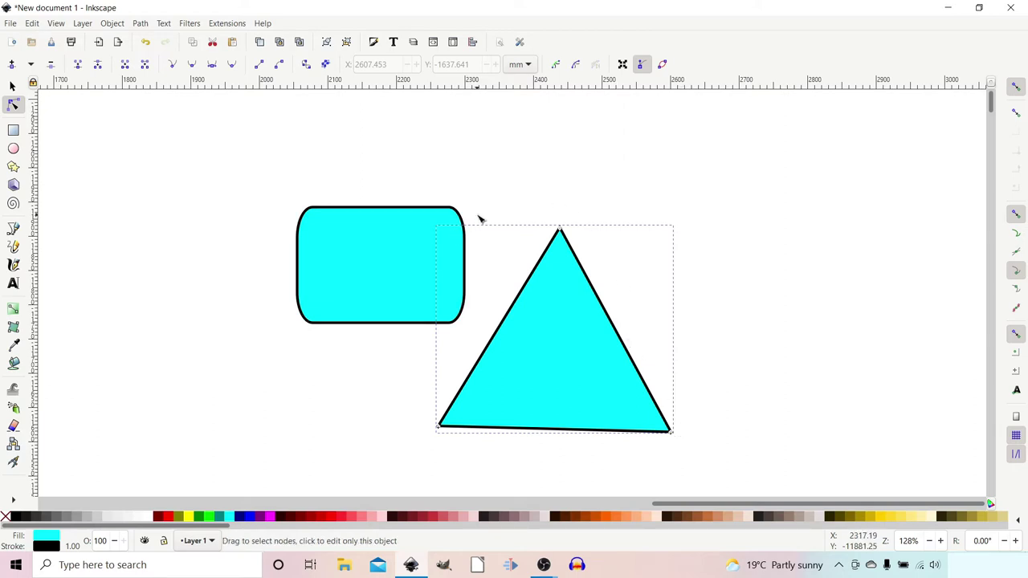
Add the Corners (Fillet/Chamfer) path effect to the triangle, searching for 'corn'.
left_click(141, 24)
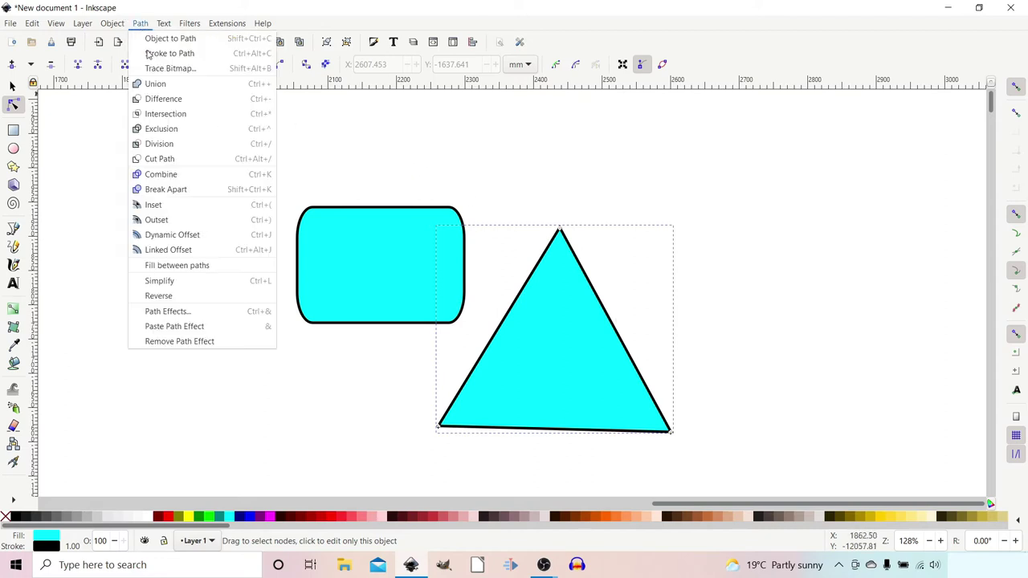
left_click(169, 312)
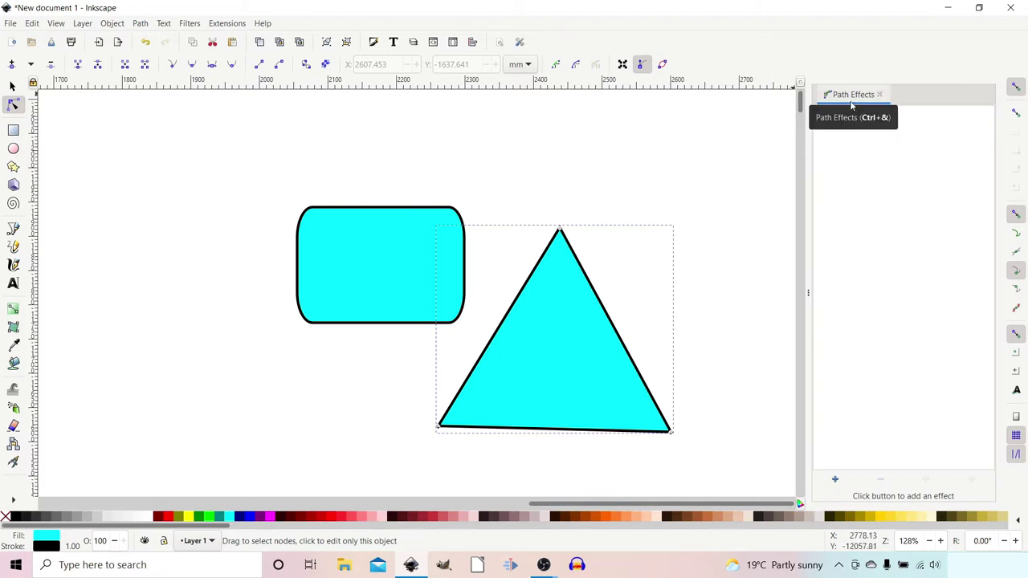
left_click(835, 481)
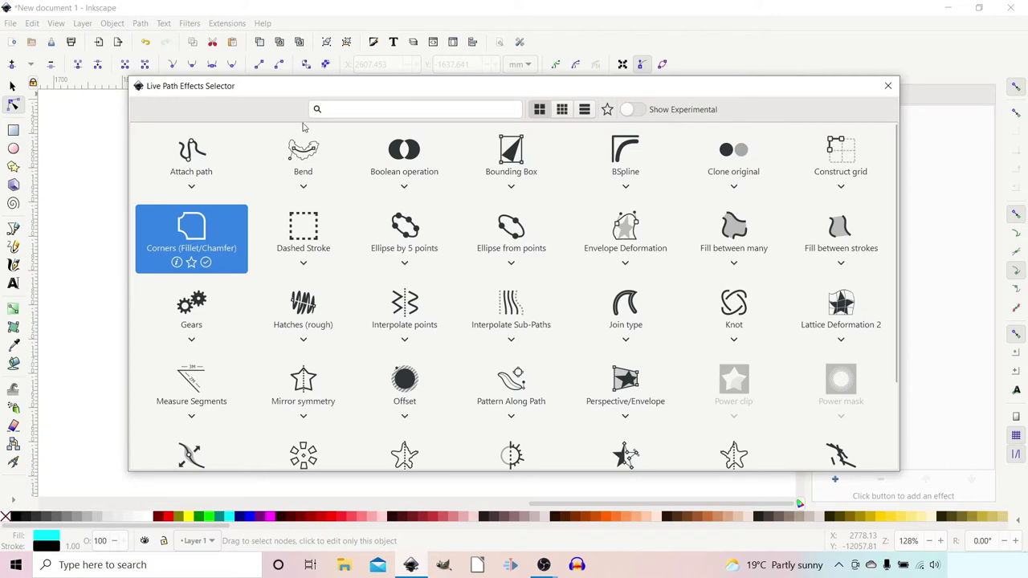
left_click(335, 110)
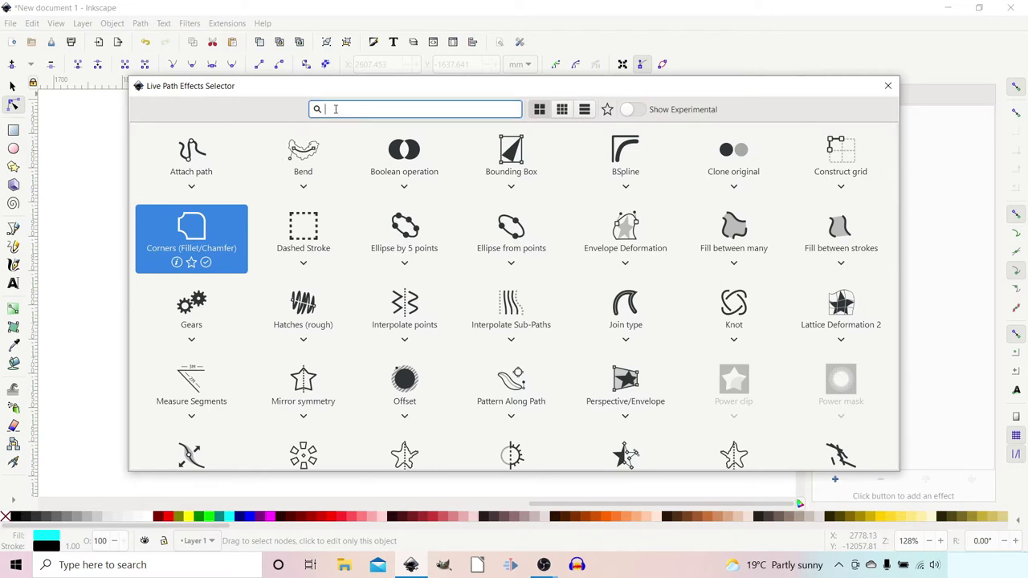
type("corn")
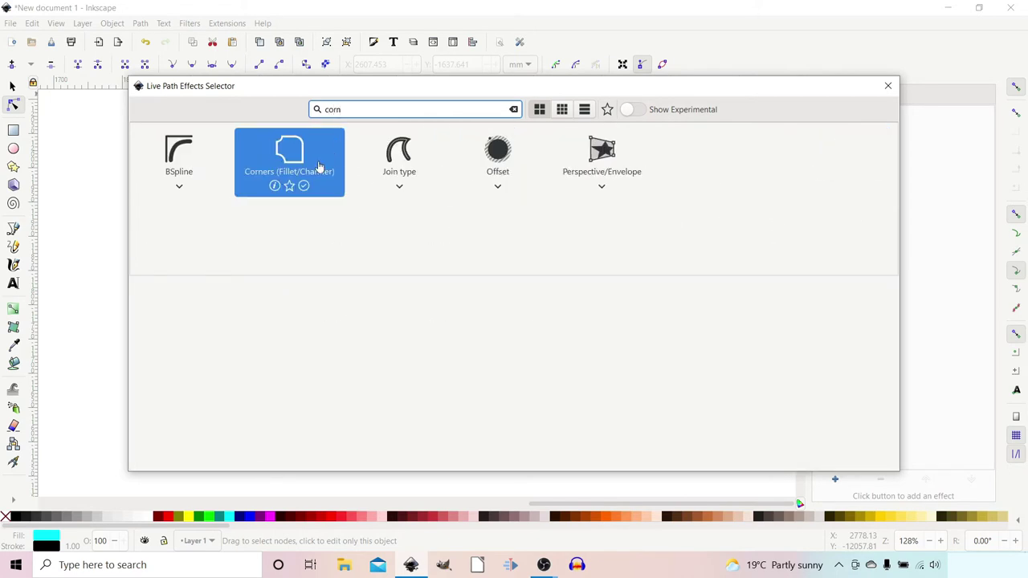
mouse_move(273, 185)
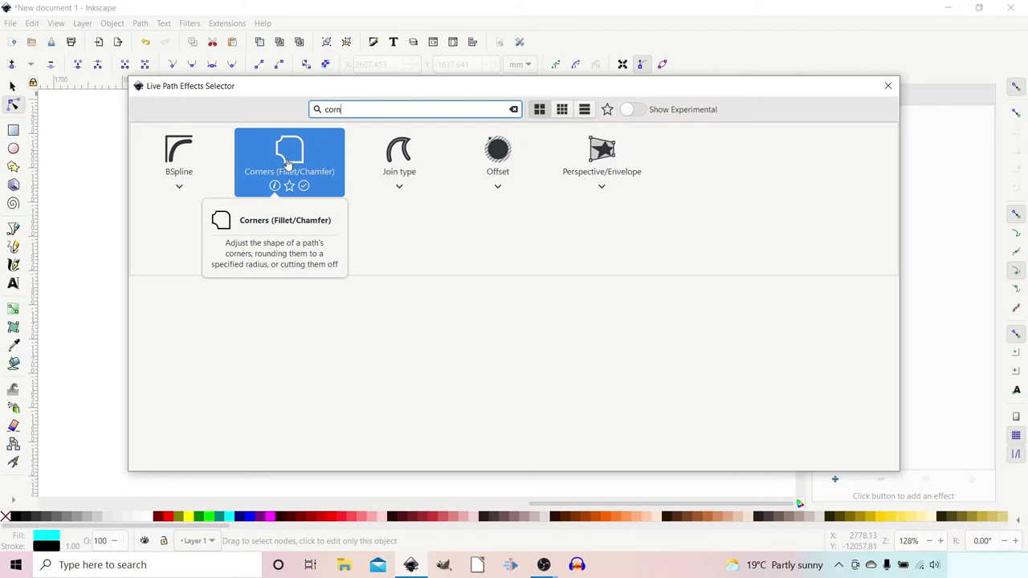
left_click(288, 163)
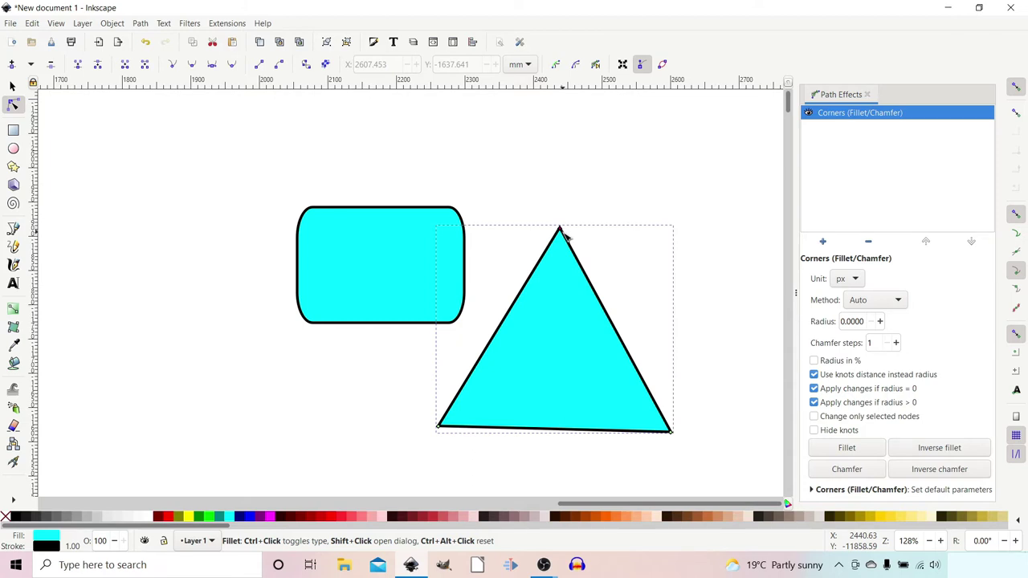
Fillet the triangle's apex, bottom-left and bottom-right corners by dragging their corner knots.
left_click_drag(564, 236, 591, 271)
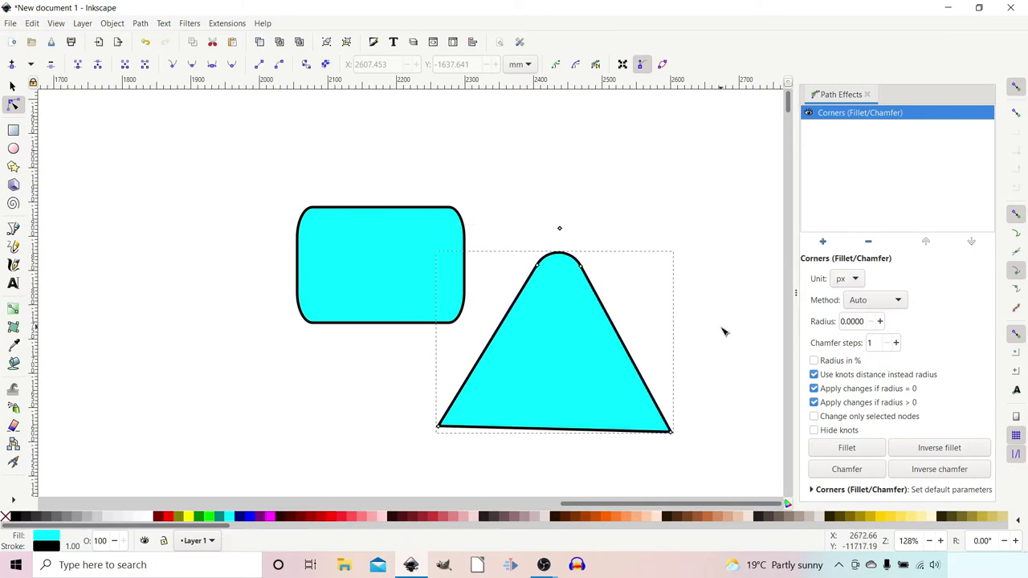
left_click_drag(439, 425, 470, 393)
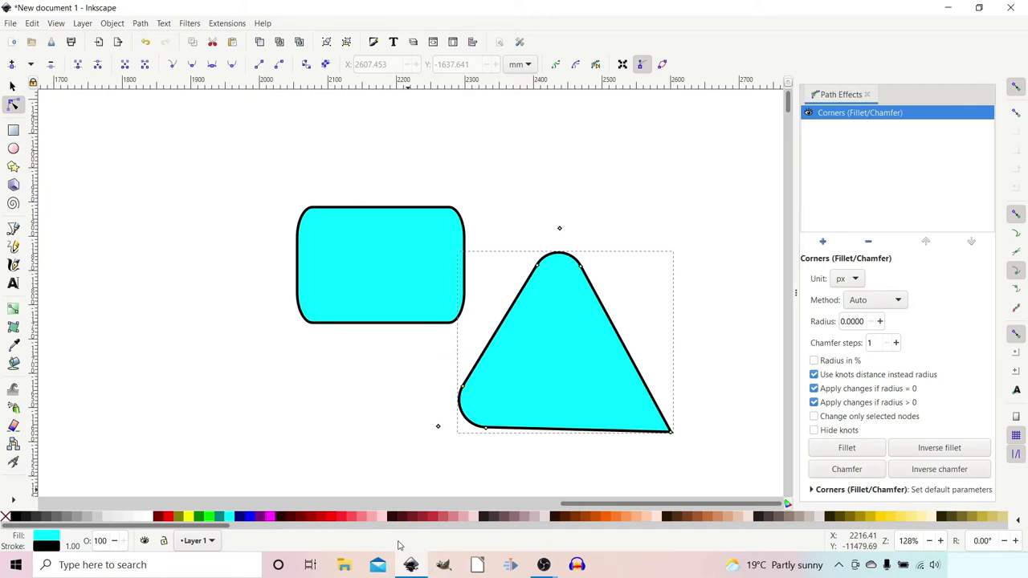
left_click_drag(390, 371, 726, 464)
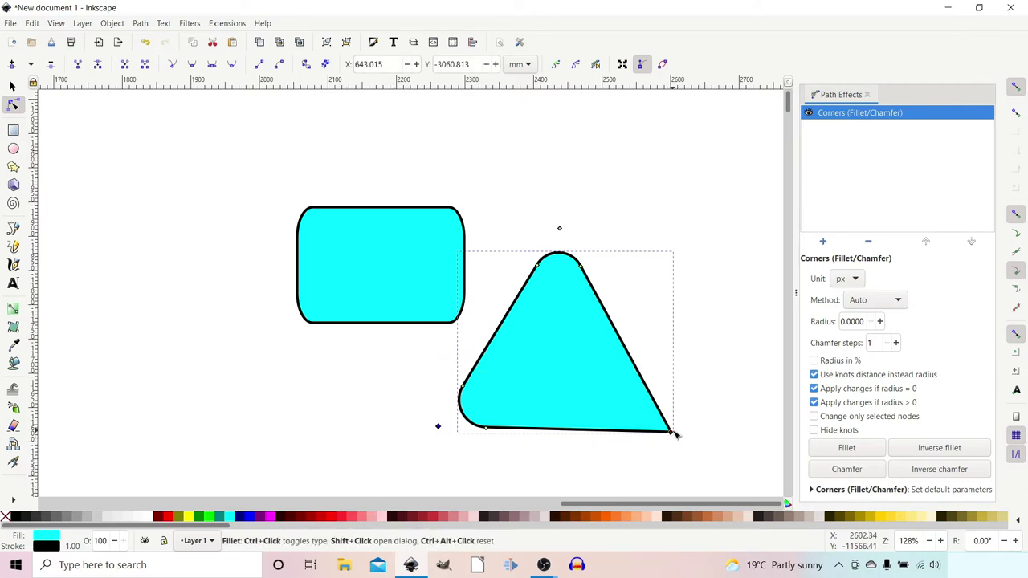
mouse_move(676, 433)
left_mouse_down()
mouse_move(664, 405)
mouse_move(679, 418)
left_mouse_up()
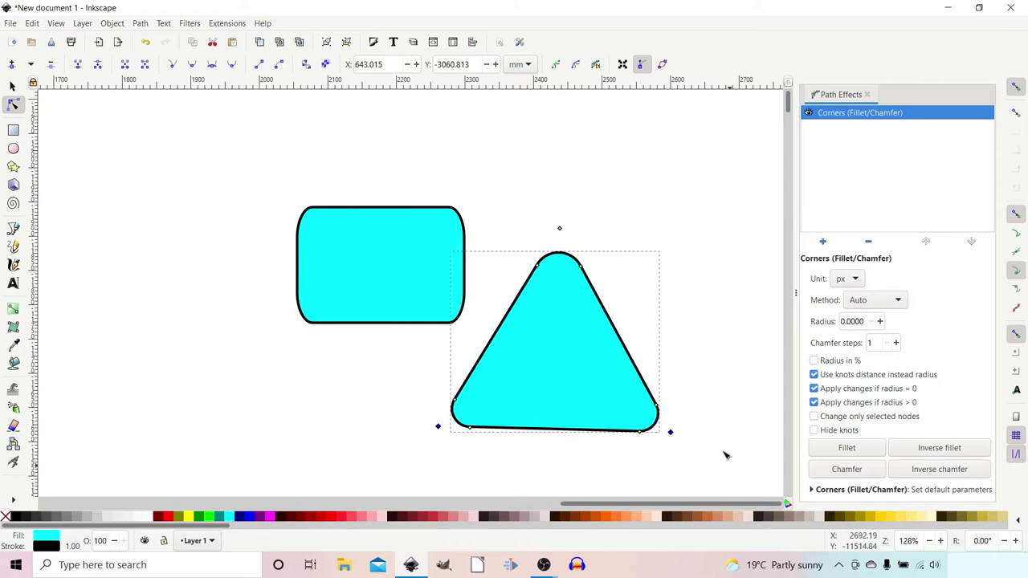
Try inverse fillet and chamfer, then cut the corners as 2-step chamfers.
left_click(861, 453)
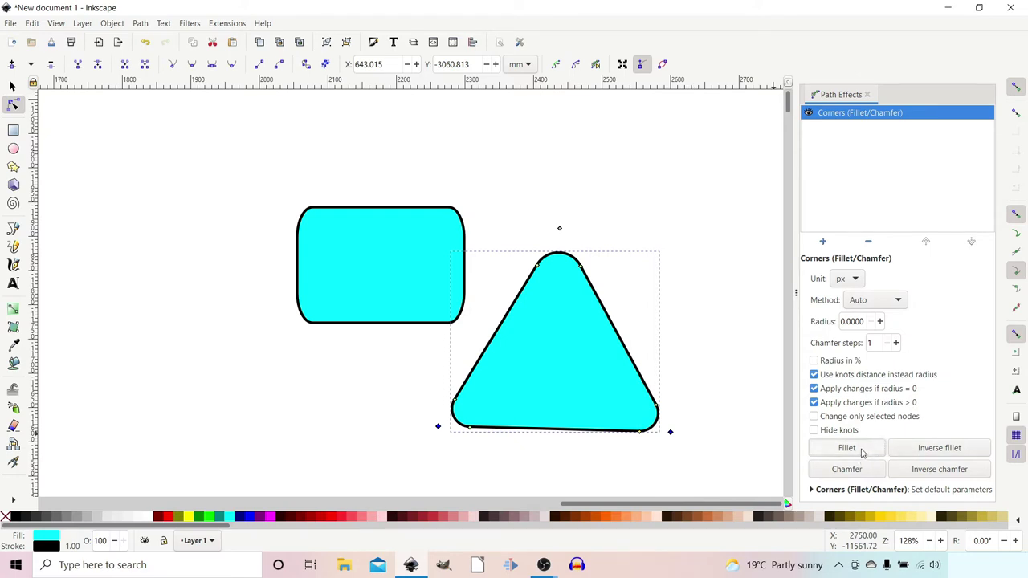
left_click(934, 454)
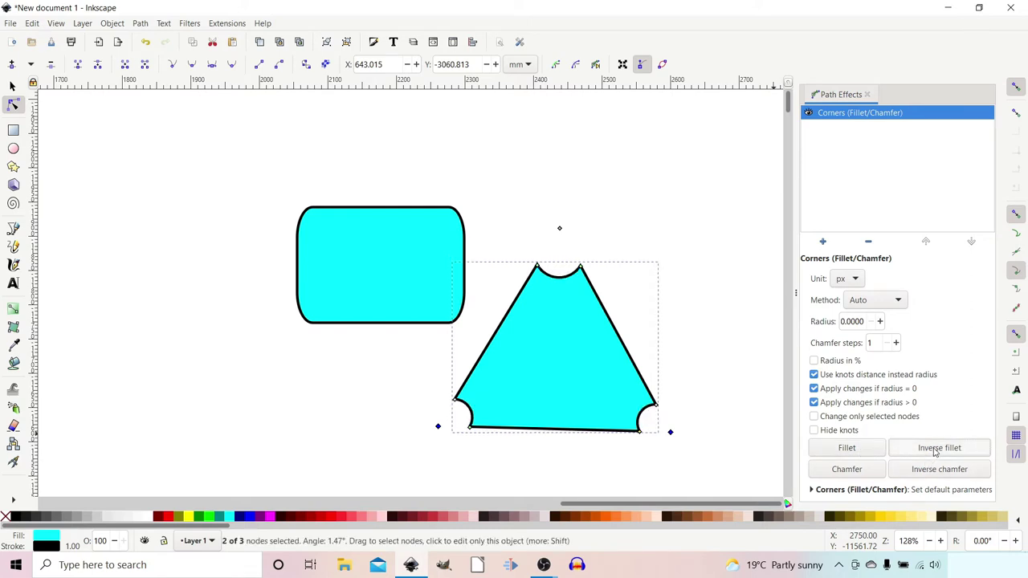
left_click(856, 472)
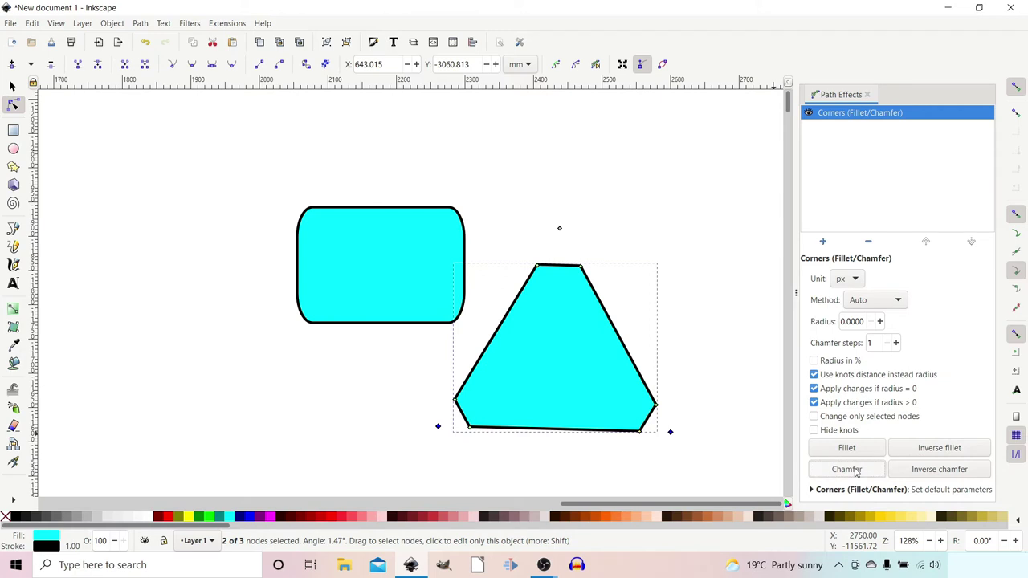
left_click(930, 474)
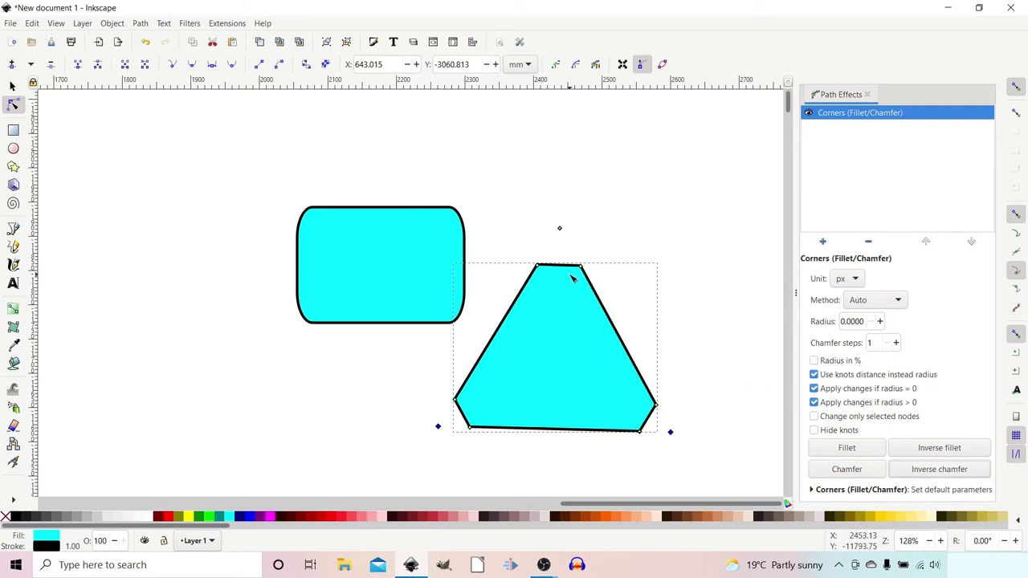
left_click(896, 343)
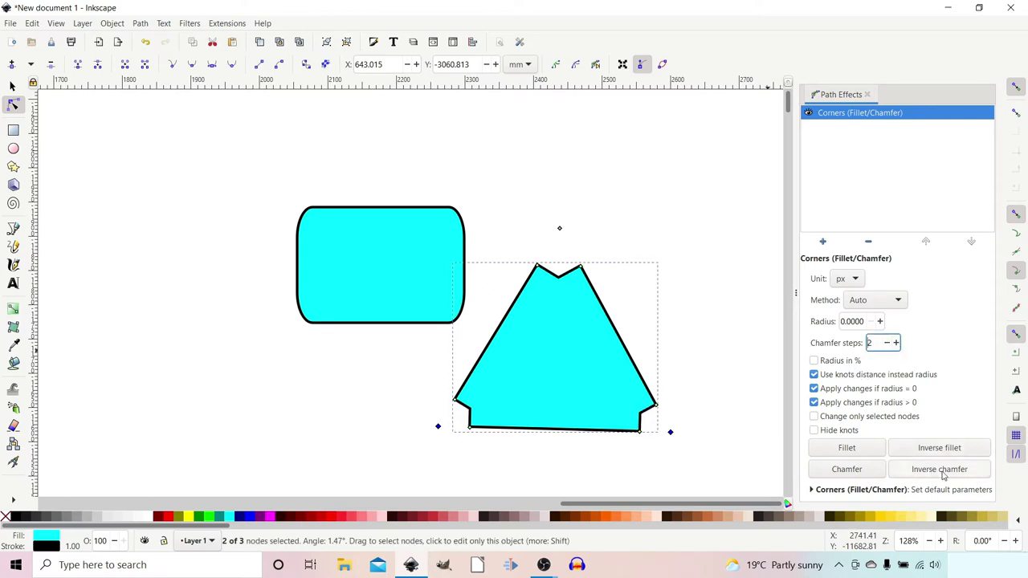
left_click(850, 472)
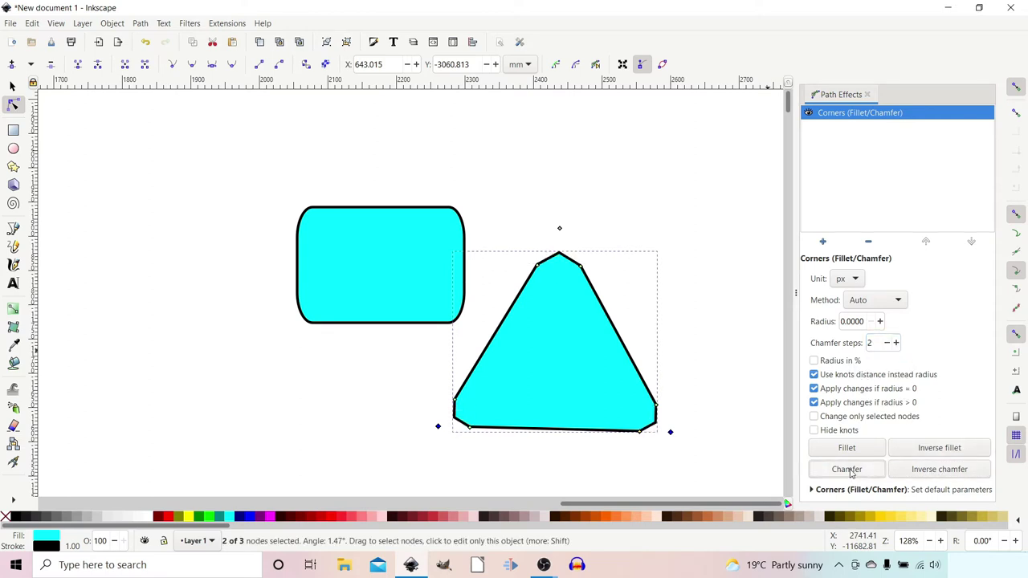
Restore fillets on only the two bottom corners, leaving the apex a notched inverse chamfer.
left_click(915, 470)
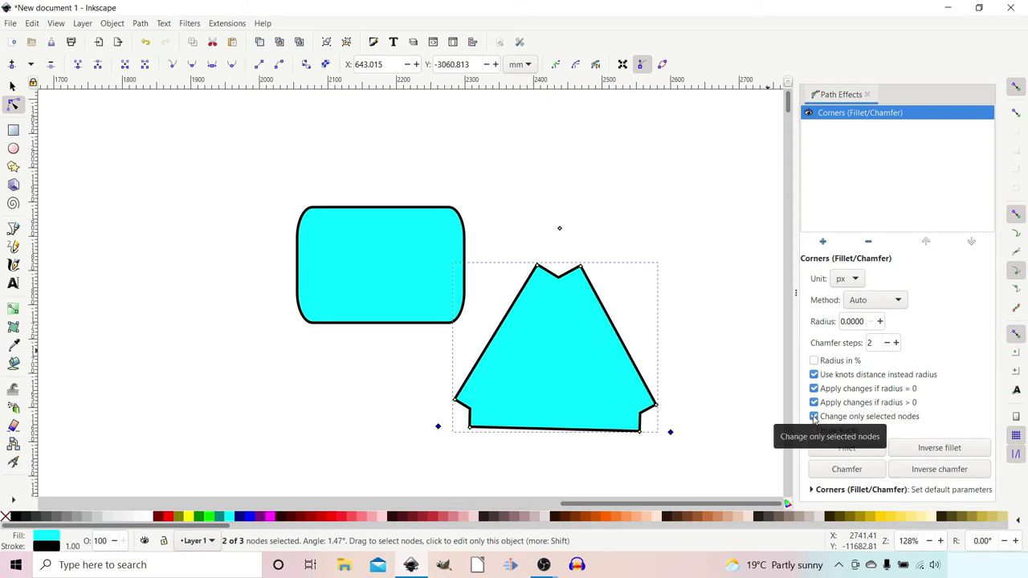
left_click(921, 472)
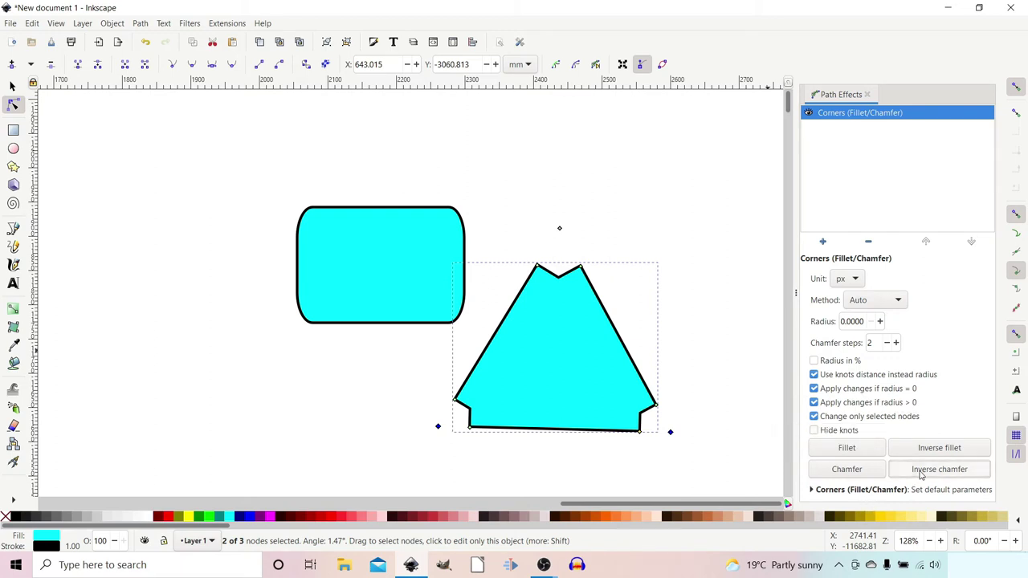
left_click(847, 474)
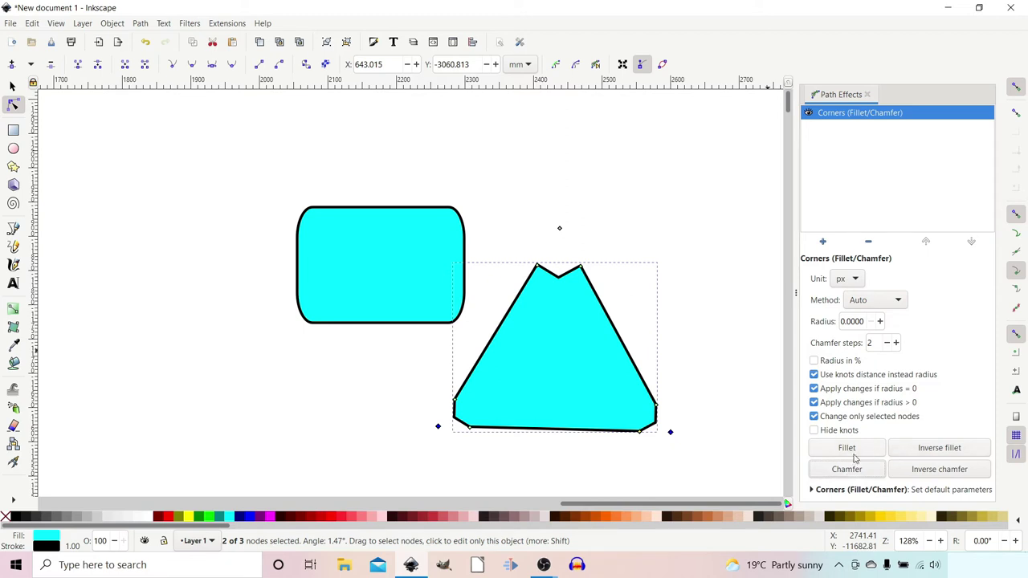
left_click(851, 455)
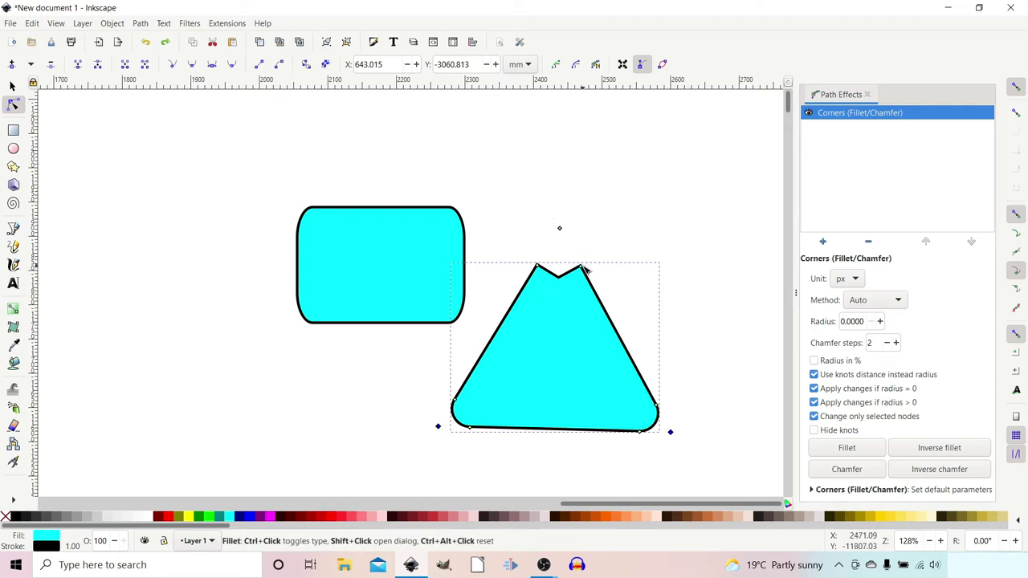
Change the apex to a chamfer with 3 subdivisions in the Modify Fillet-Chamfer dialog.
left_click(584, 273, "shift")
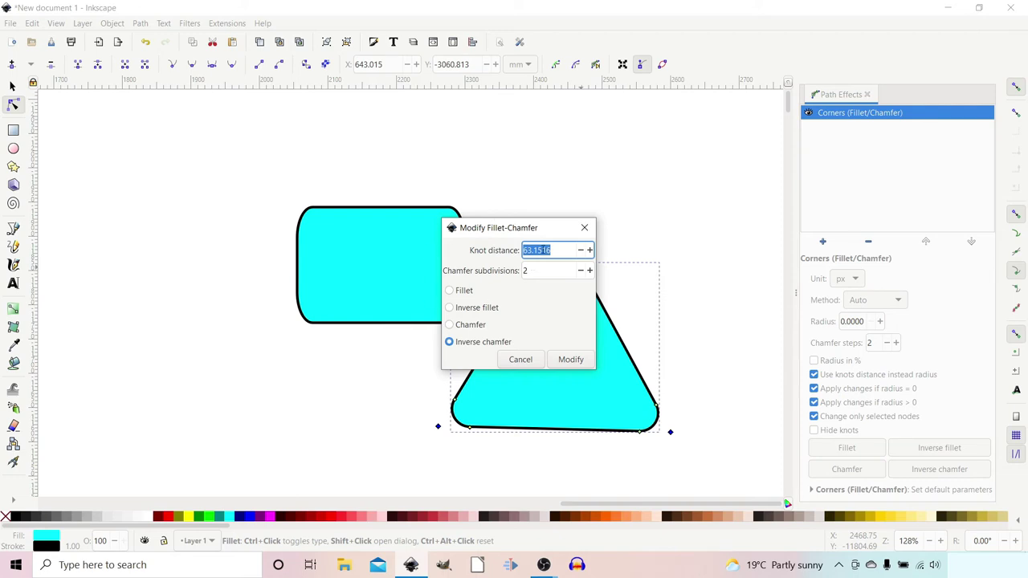
left_click_drag(546, 228, 767, 172)
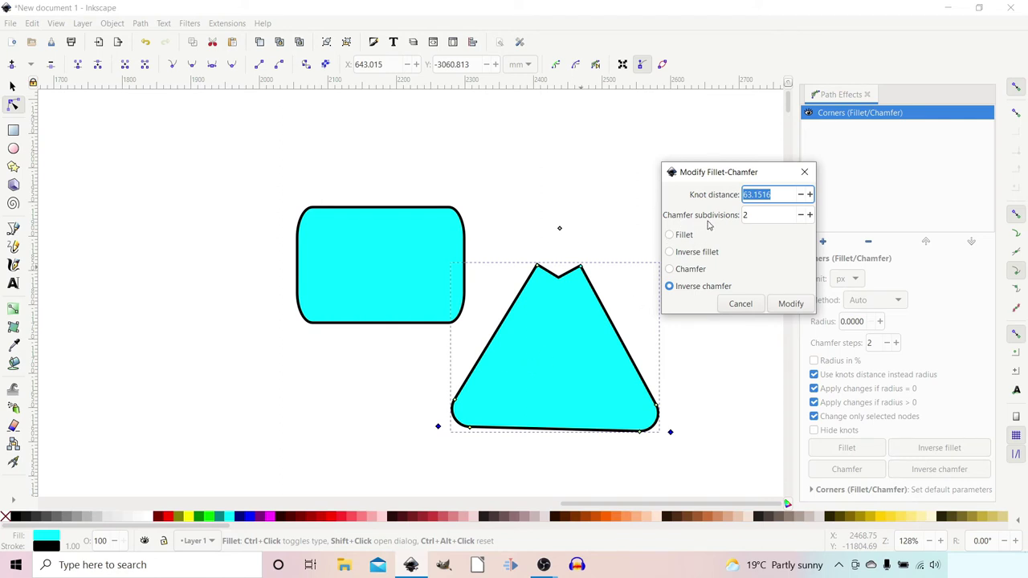
left_click(670, 271)
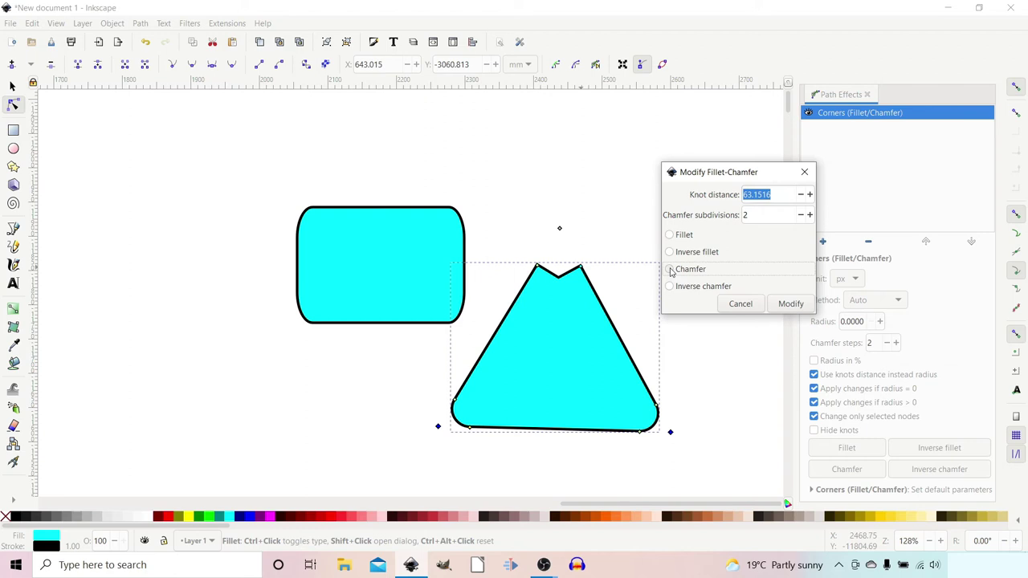
left_click(753, 215)
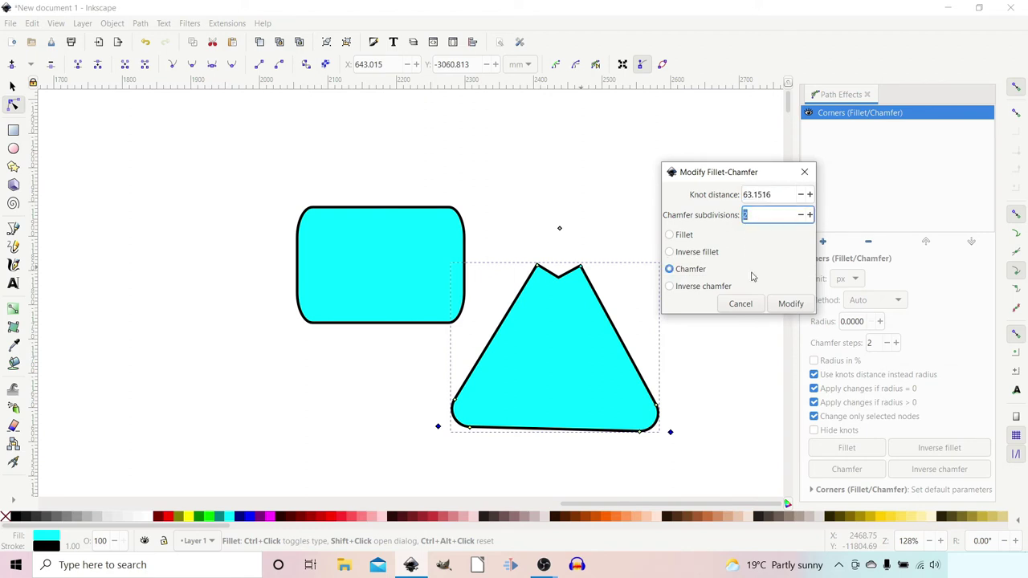
type("3")
left_click(793, 306)
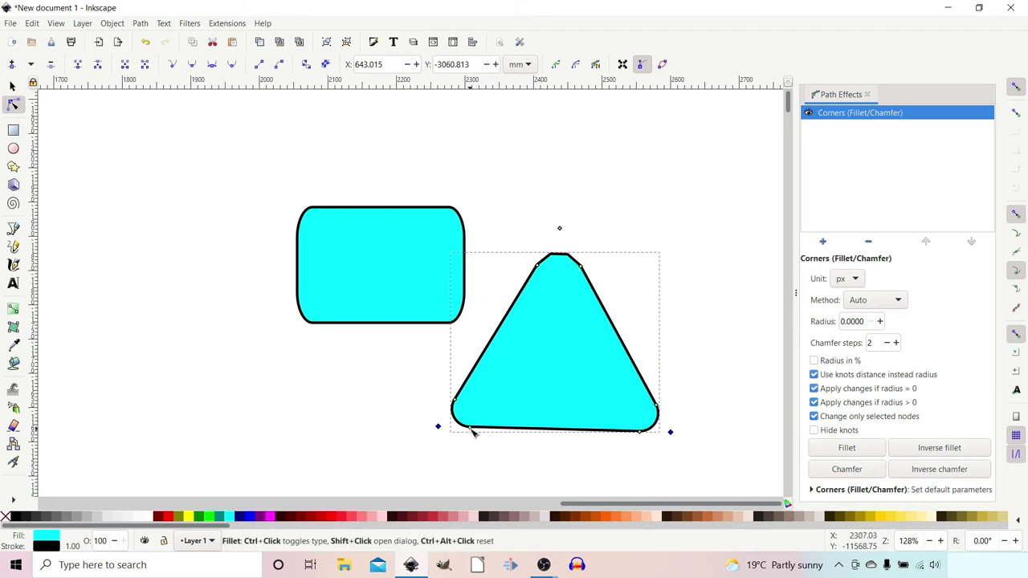
Cycle the bottom-left corner back to a fillet, then enlarge the bottom-right fillet.
left_click(473, 432, "ctrl")
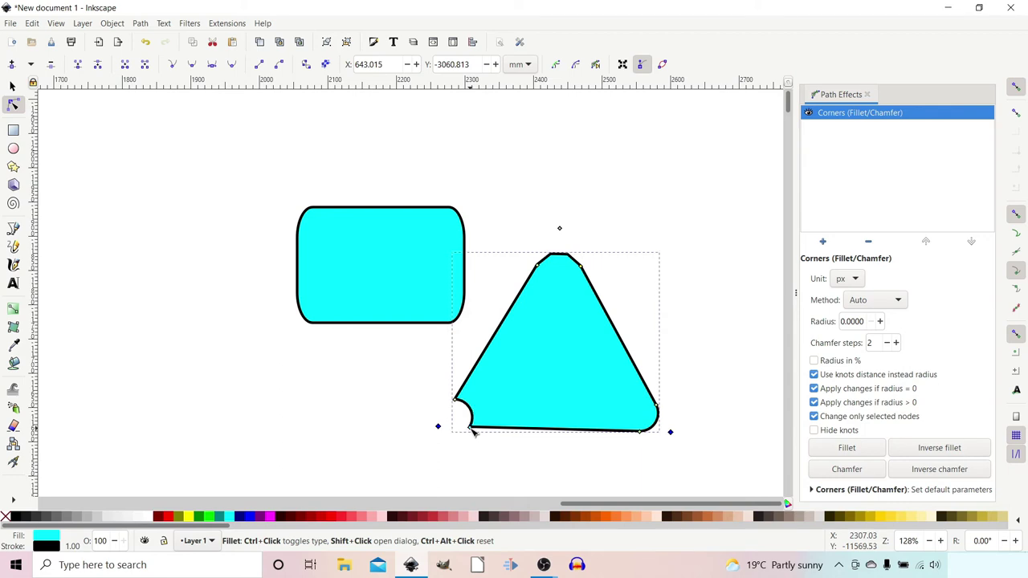
left_click(473, 431, "ctrl")
left_click(473, 431, "ctrl")
left_click(473, 432, "ctrl")
left_click(473, 431, "ctrl")
key("ctrl+z")
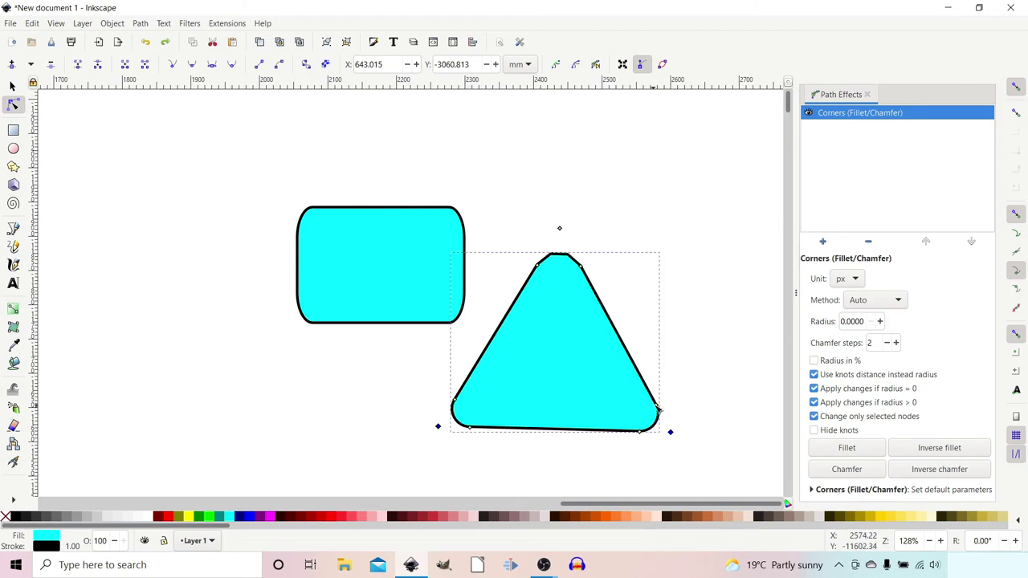
mouse_move(658, 408)
left_mouse_down()
mouse_move(651, 388)
mouse_move(660, 409)
left_mouse_up()
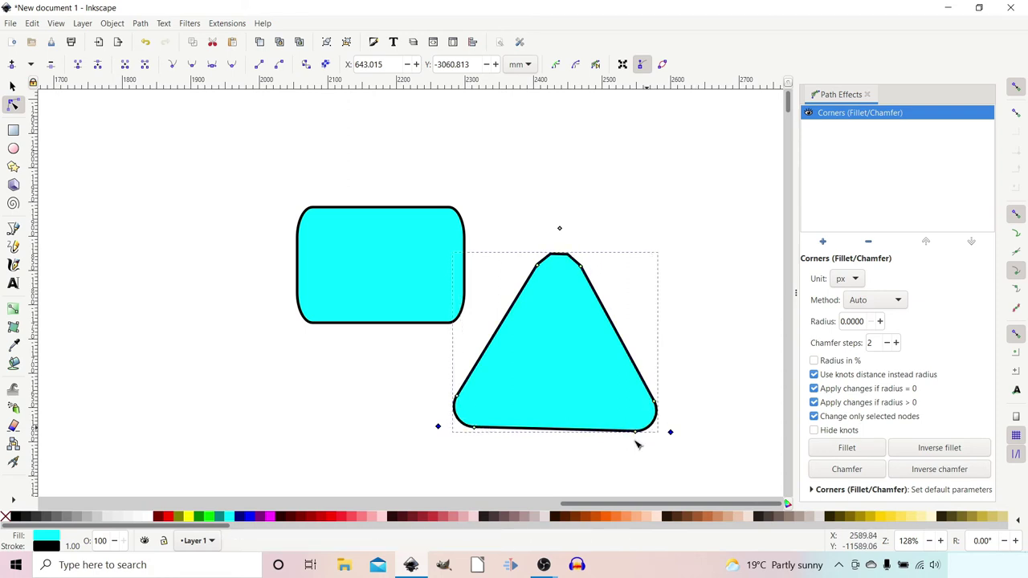
Give the cyan triangle's two bottom corners a 40 px Corners radius.
left_click(864, 321)
key("Return")
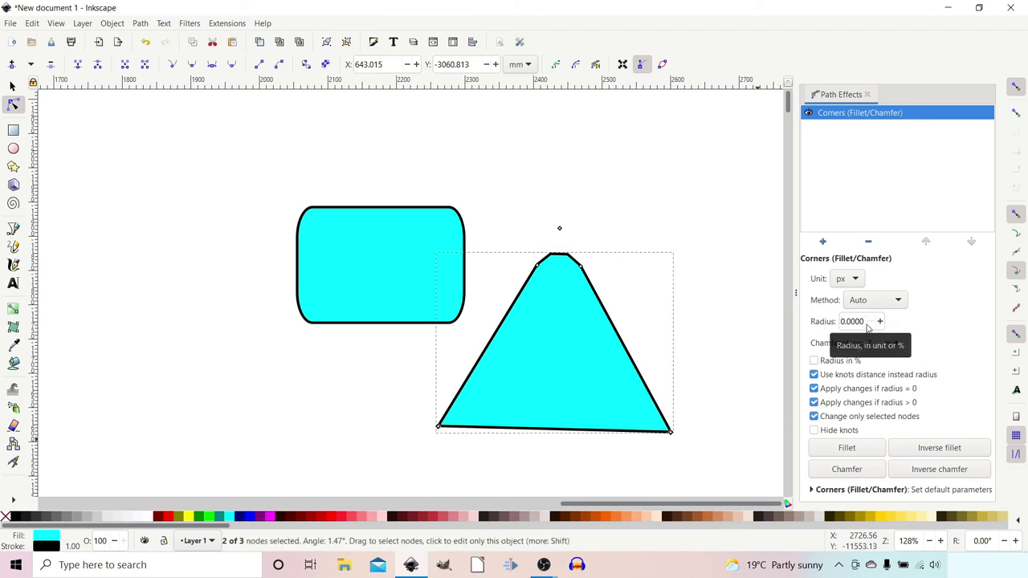
triple_click(863, 321)
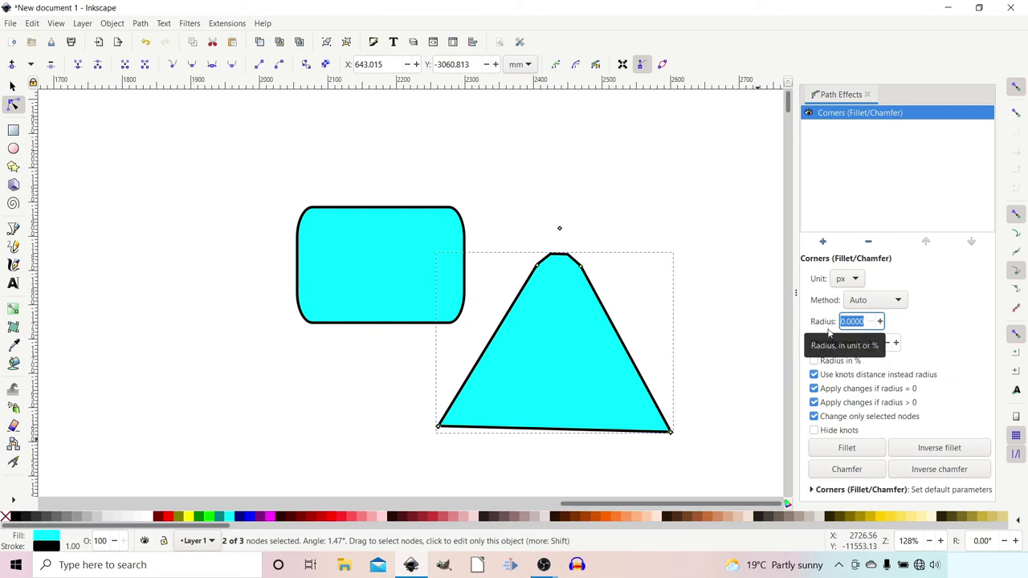
type("40")
key("Return")
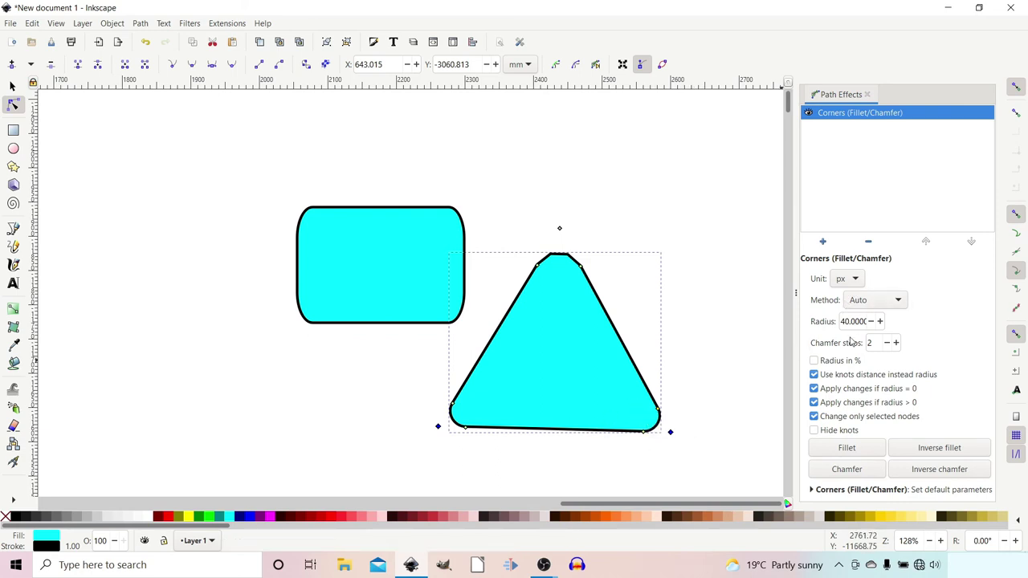
scroll(442, 287, "down", 3)
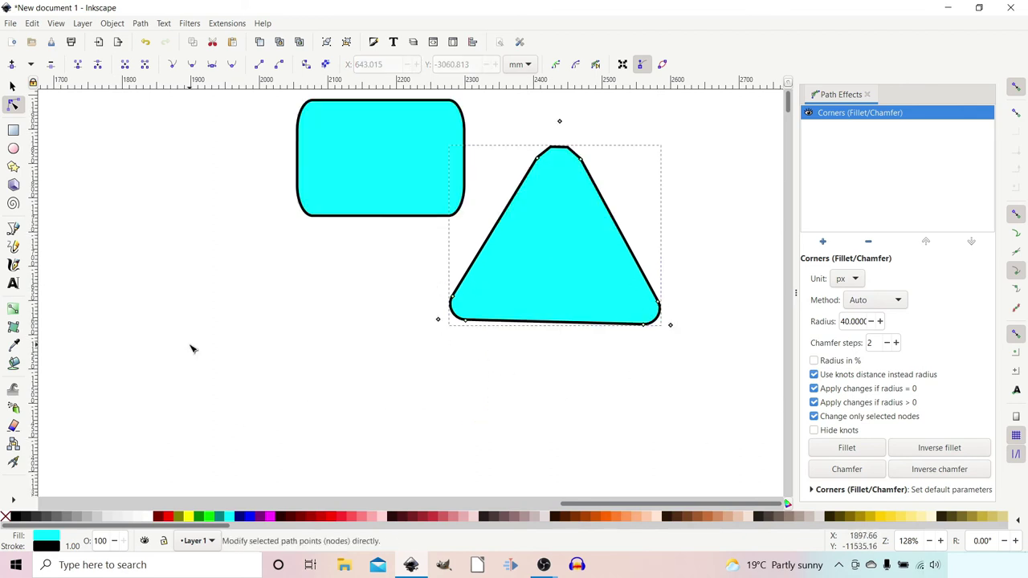
Draw a closed three-point Pen triangle at lower left and add the Corners (Fillet/Chamfer) effect.
left_click(13, 230)
left_click(121, 425)
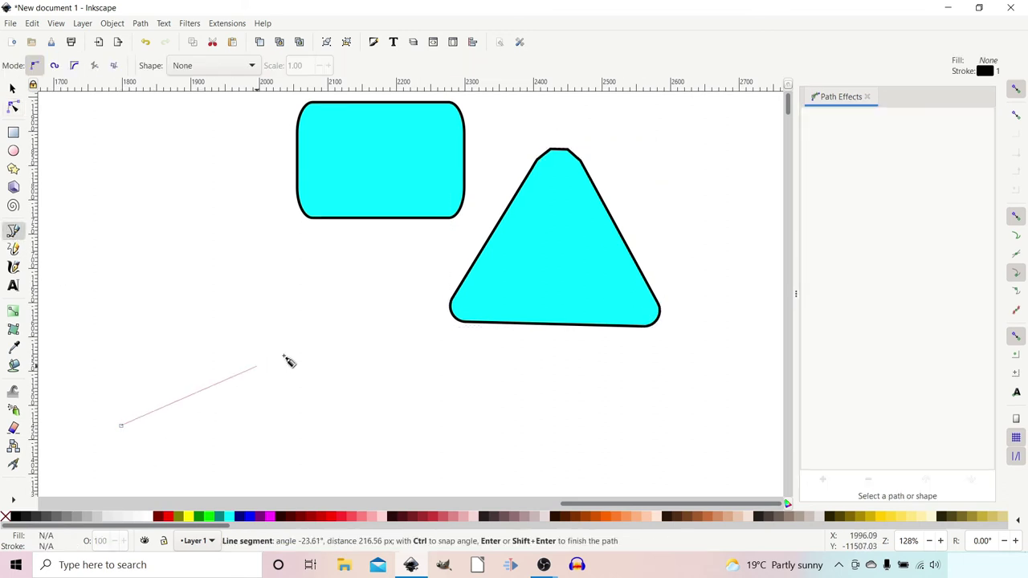
left_click(334, 329)
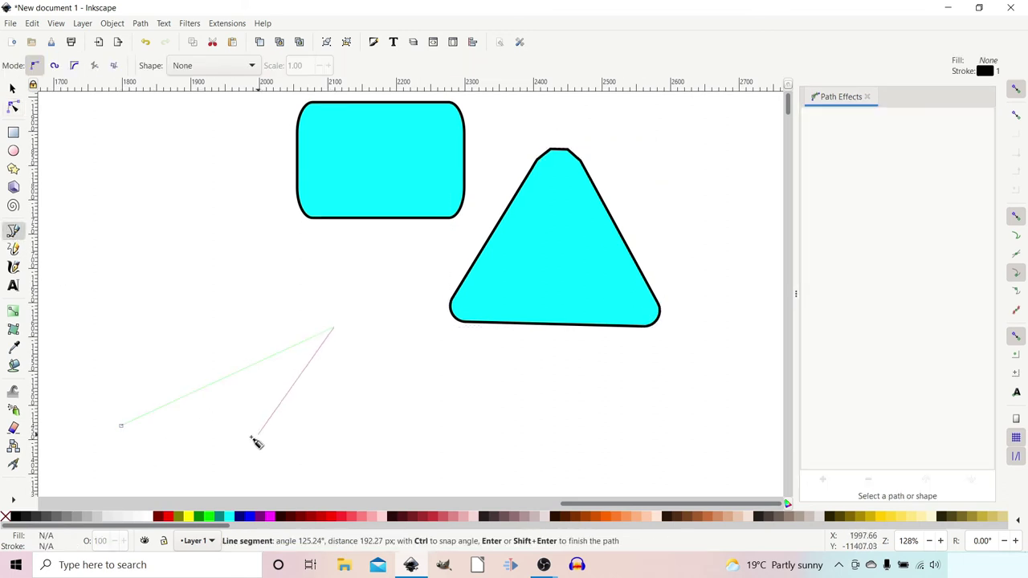
left_click(217, 440)
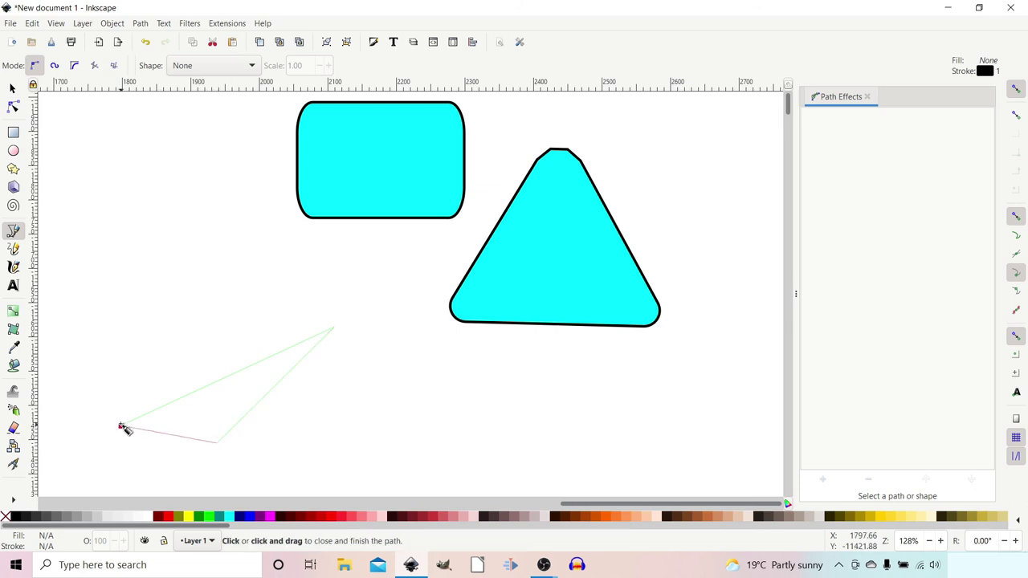
left_click(121, 426)
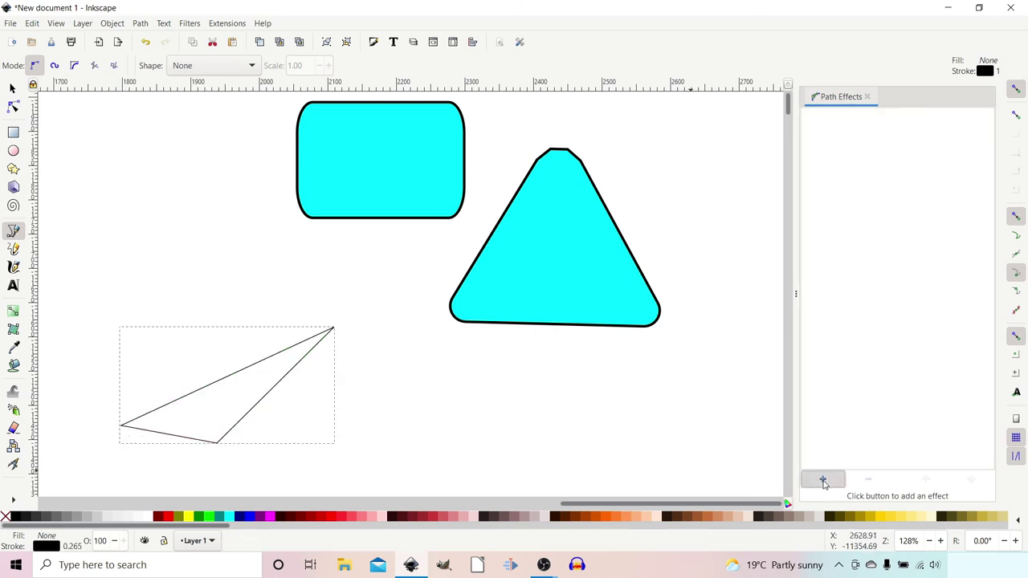
left_click(822, 479)
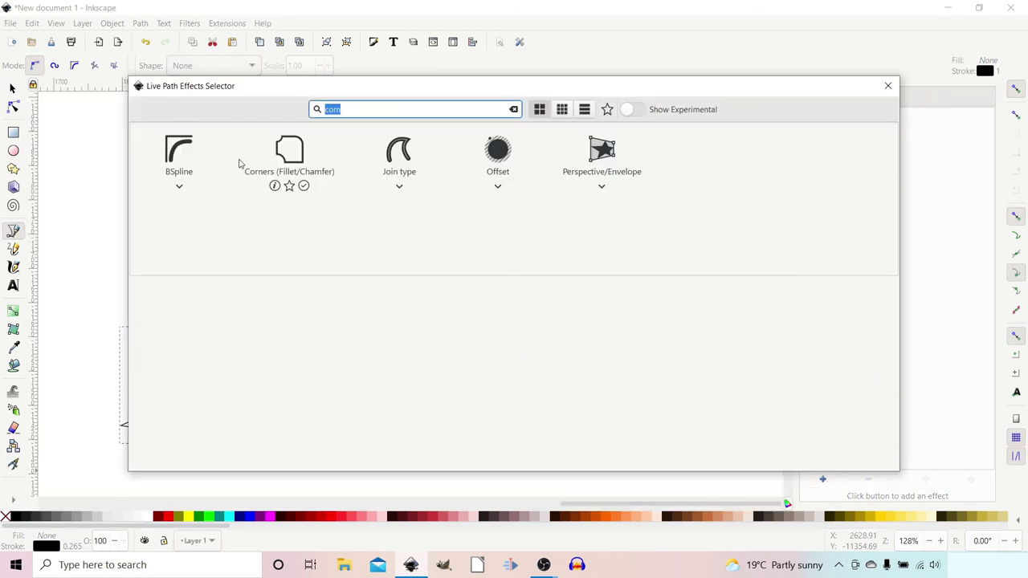
left_click(287, 151)
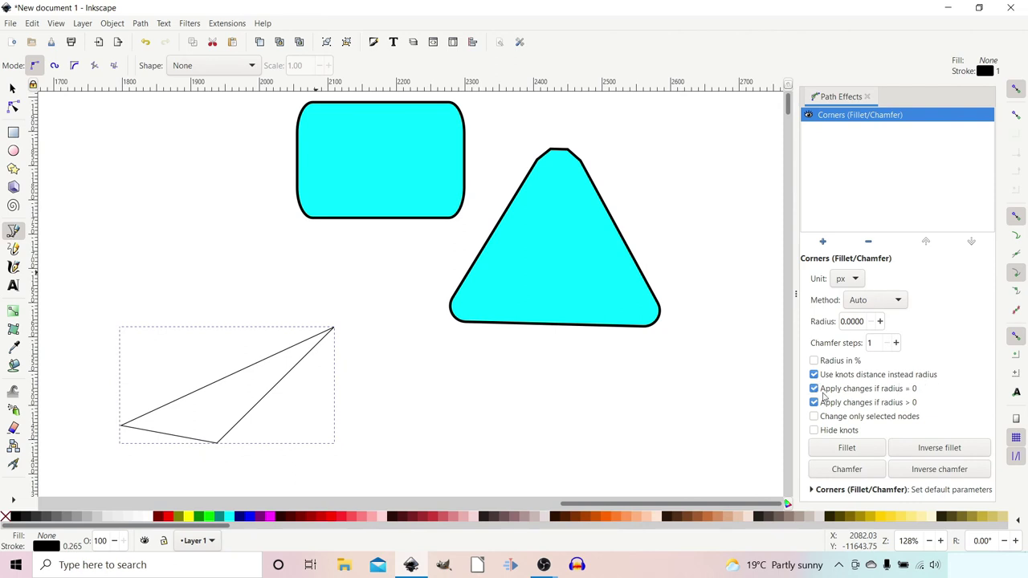
Turn off knot-distance sizing and raise the outlined triangle's corner radius to 5.
left_click(813, 375)
left_click(880, 321)
left_click(879, 321)
left_click(879, 321)
left_click(880, 321)
left_click(880, 321)
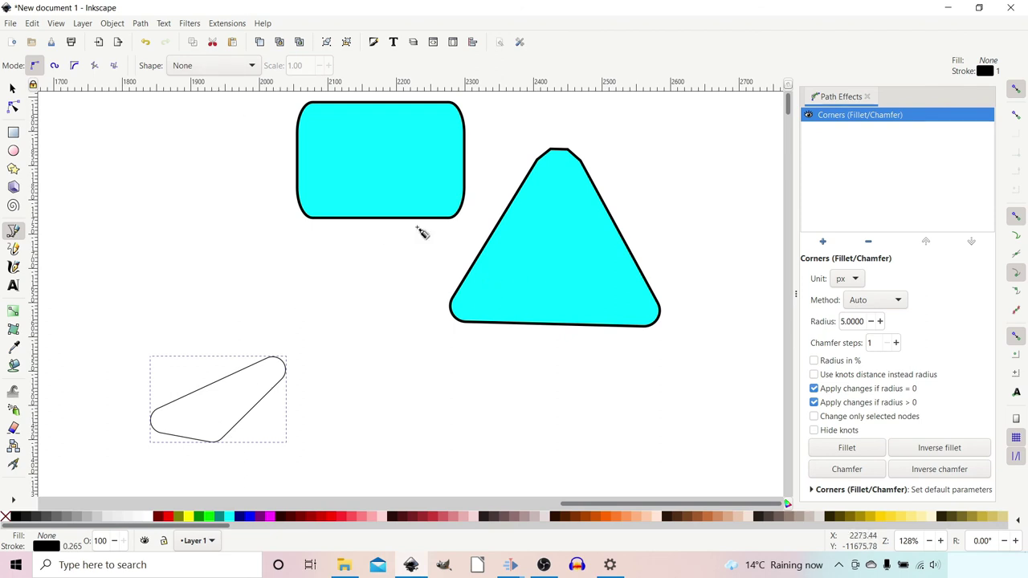
Apply Object to Path to the cyan triangle and drag its bottom edge into a downward curve.
left_click(12, 86)
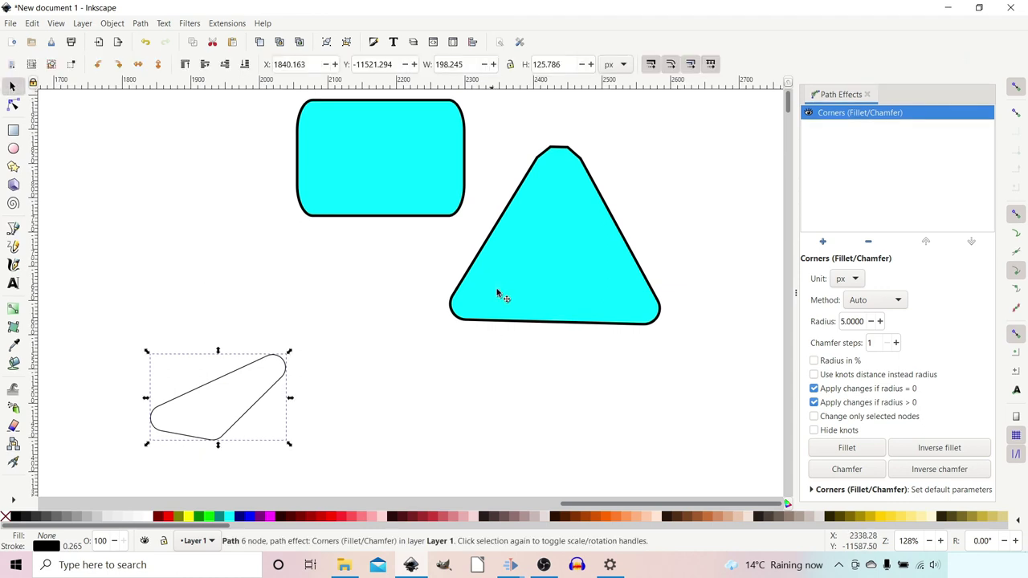
left_click(502, 281)
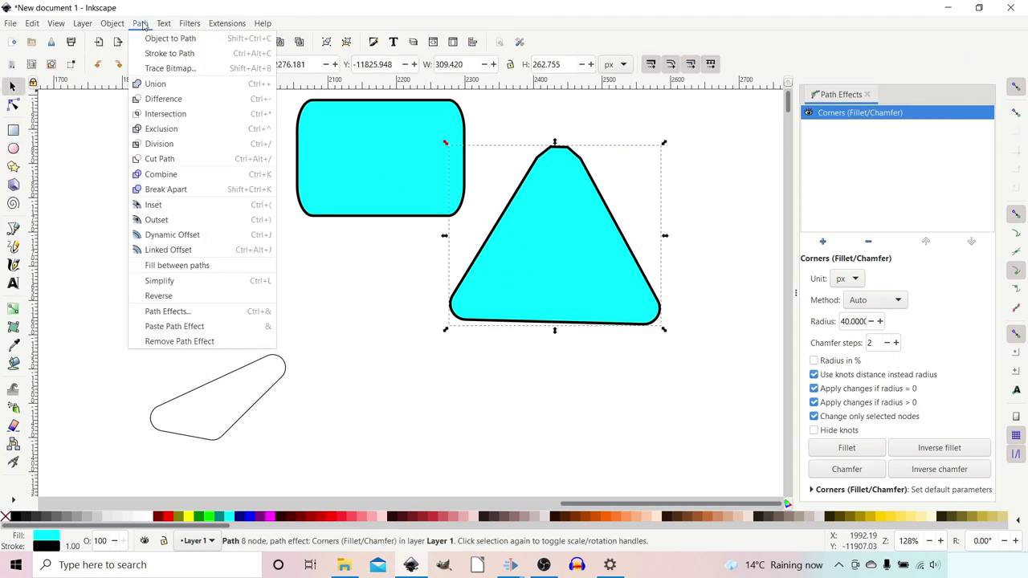
left_click(164, 39)
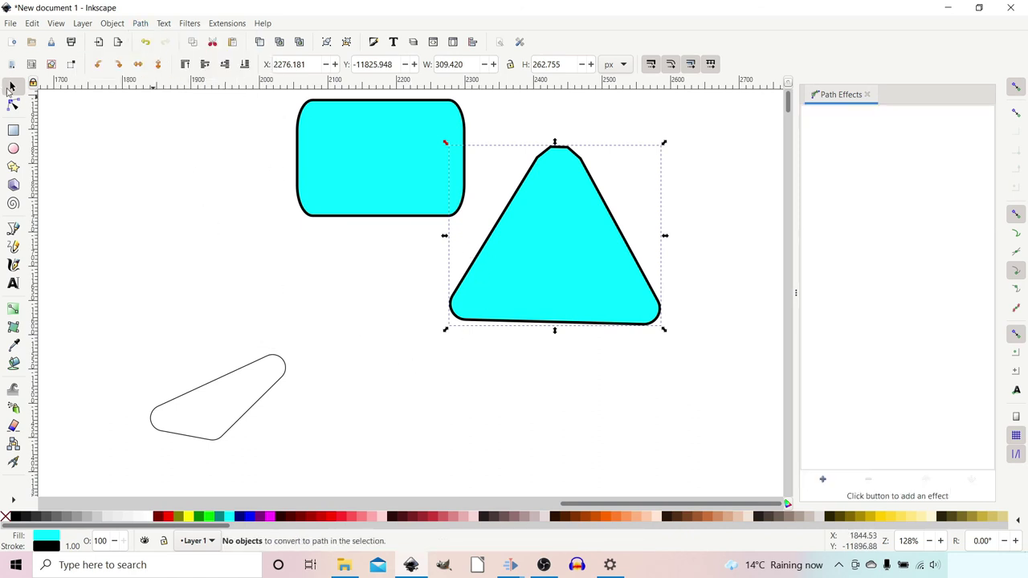
left_click(13, 104)
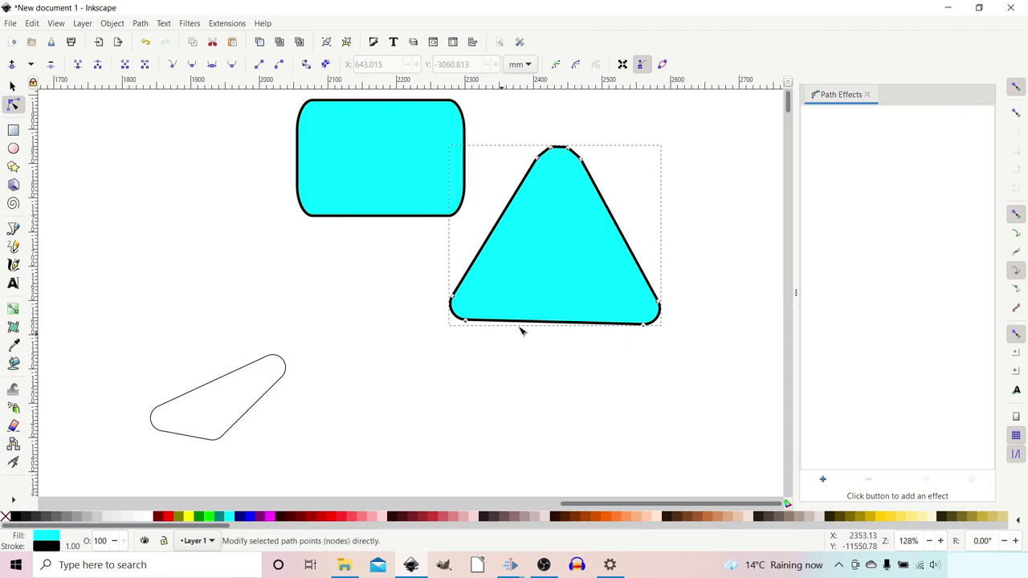
left_click_drag(530, 328, 472, 311)
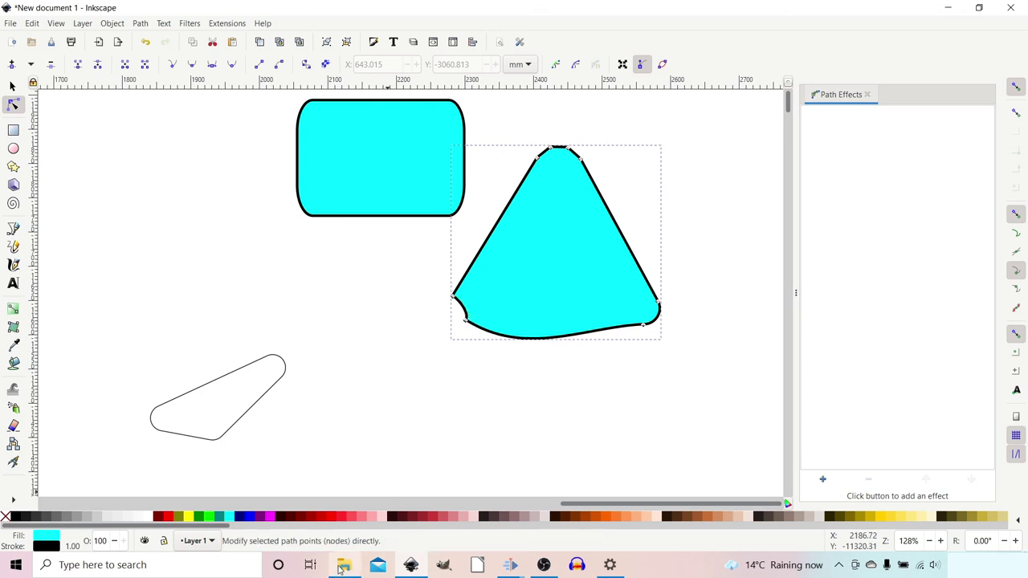
mouse_move(341, 565)
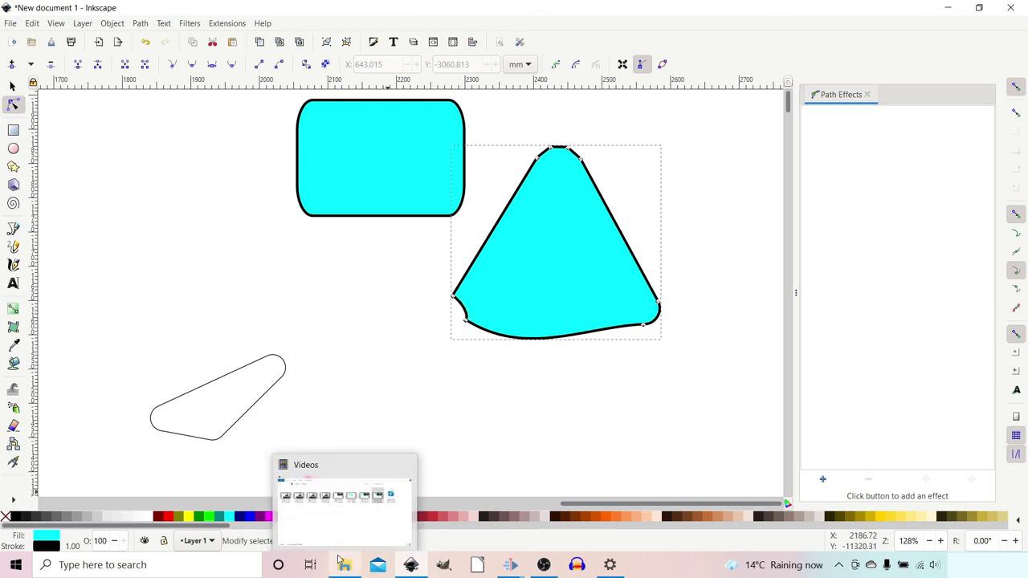